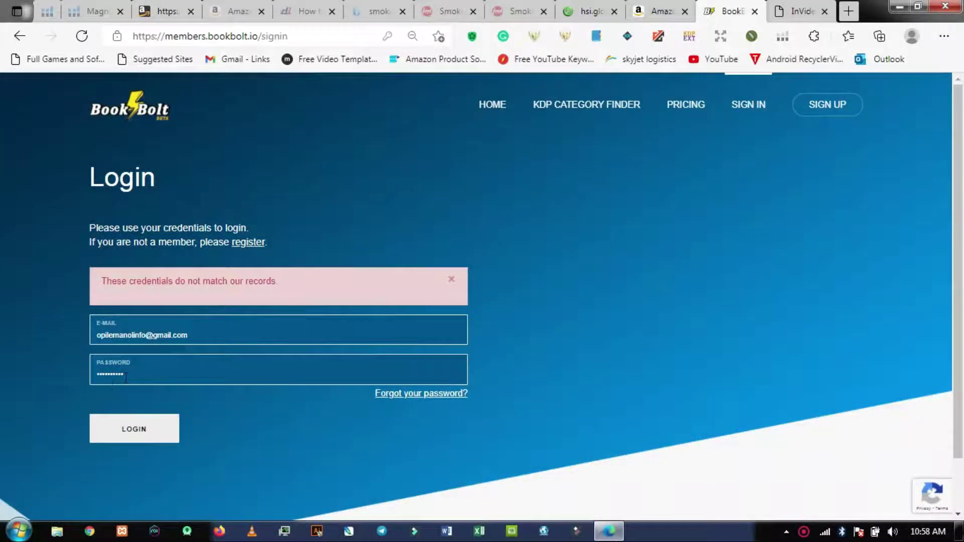
Step: Replace the password field's contents with the account password and submit the Book Bolt login
{"action": "double_click", "coordinate": [126, 377]}
{"action": "type", "text": "••••••"}
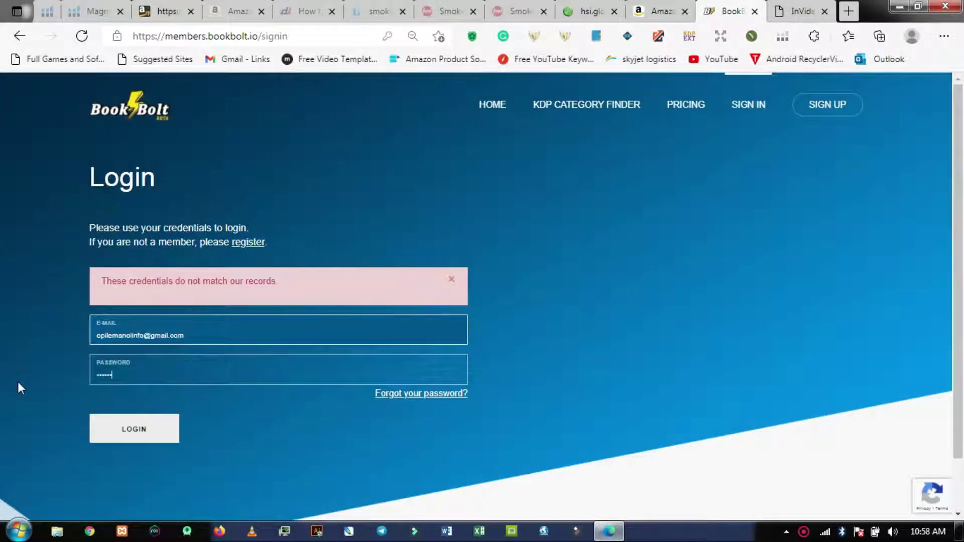
{"action": "type", "text": "••••"}
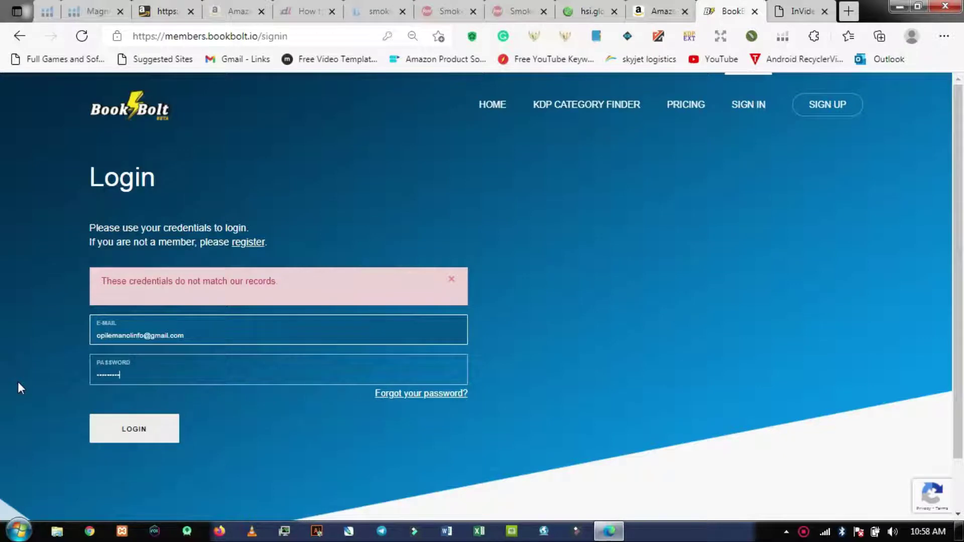
{"action": "left_click", "coordinate": [134, 431]}
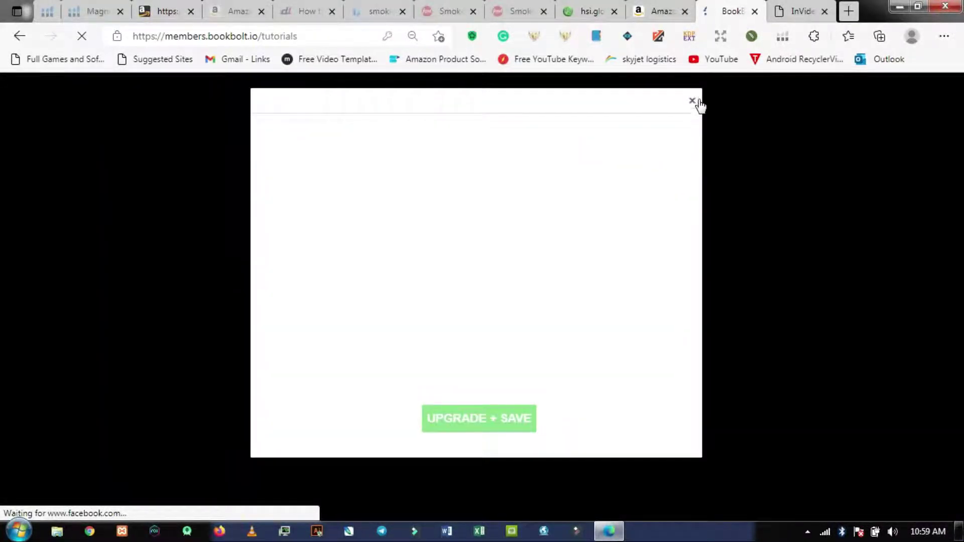
Step: Dismiss the upgrade popup and go to Keywords > Search from the sidebar
{"action": "left_click", "coordinate": [693, 101]}
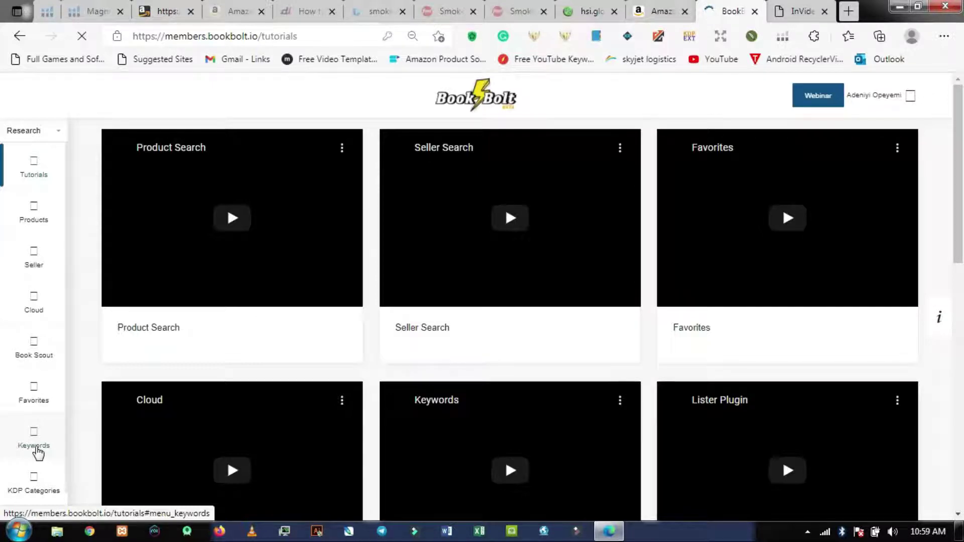
{"action": "left_click", "coordinate": [35, 448]}
{"action": "left_click", "coordinate": [98, 146]}
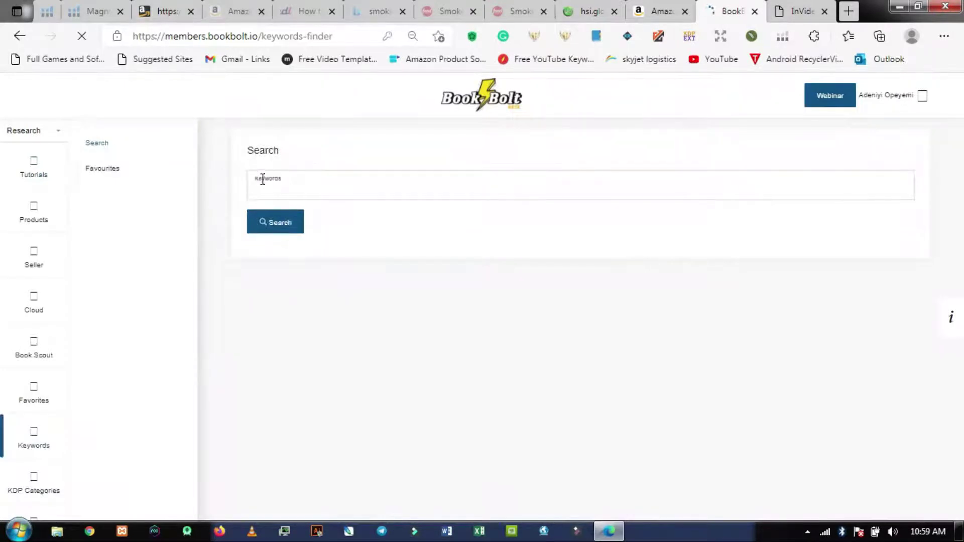
Step: Enter 'keto slow cooker cookbook' in the Keywords box, accepting Edge's password update
{"action": "left_click", "coordinate": [266, 179]}
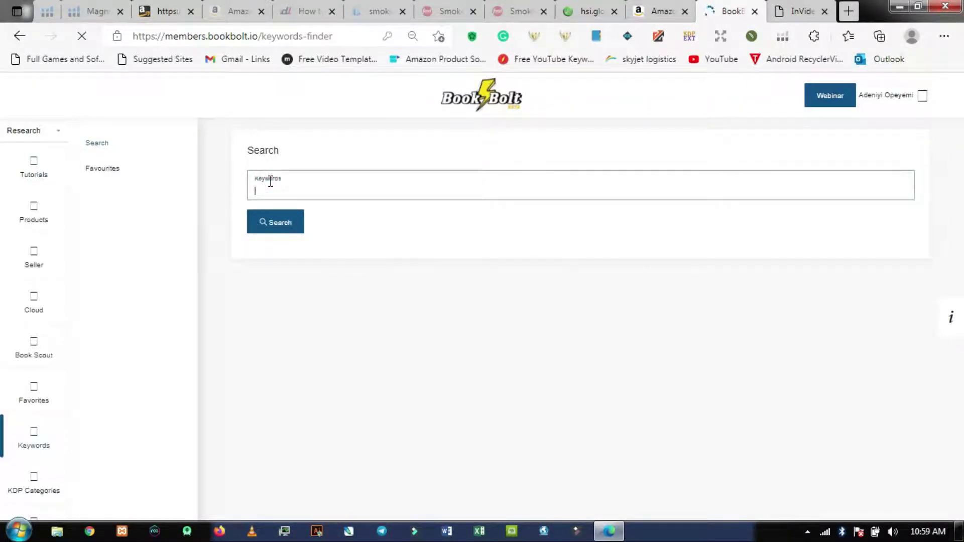
{"action": "type", "text": "keto"}
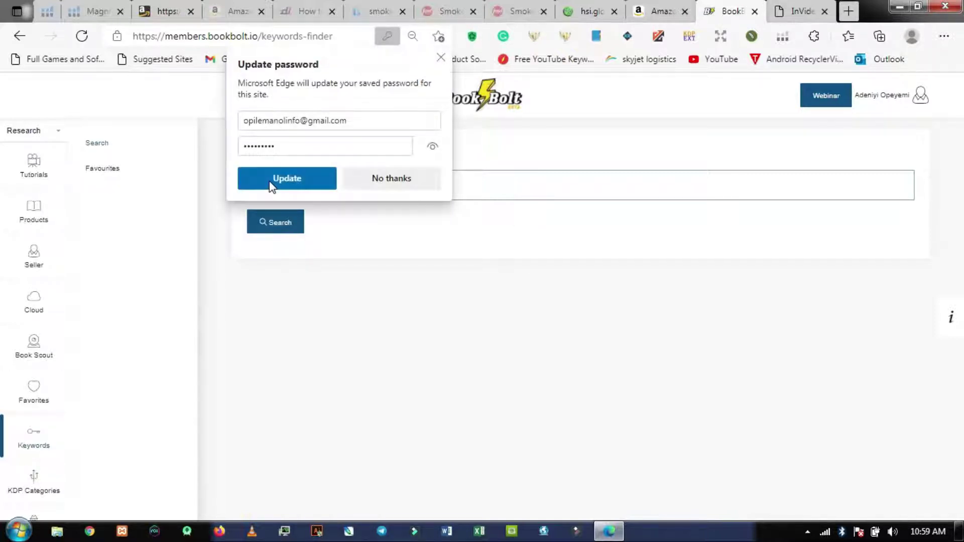
{"action": "left_click", "coordinate": [271, 179]}
{"action": "type", "text": "slow"}
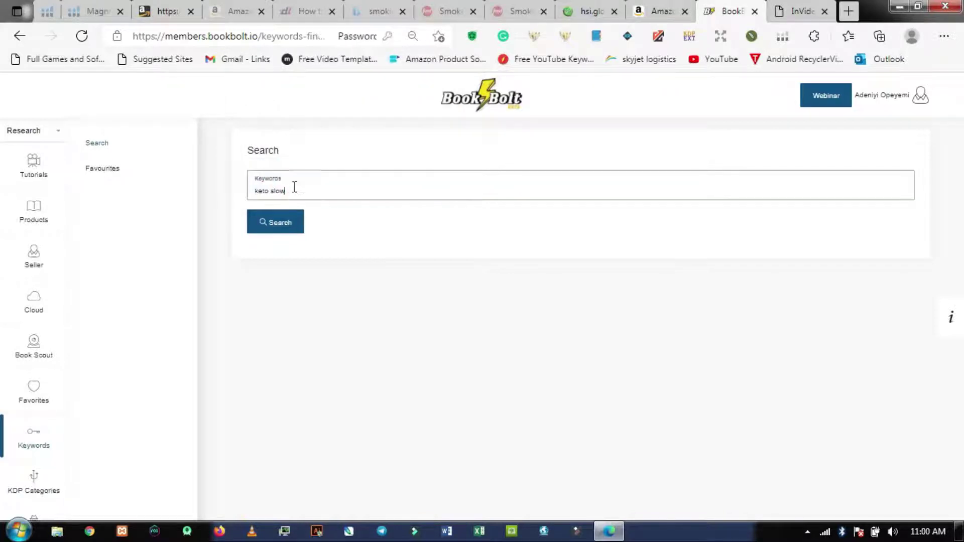
{"action": "type", "text": " cooker cookbook"}
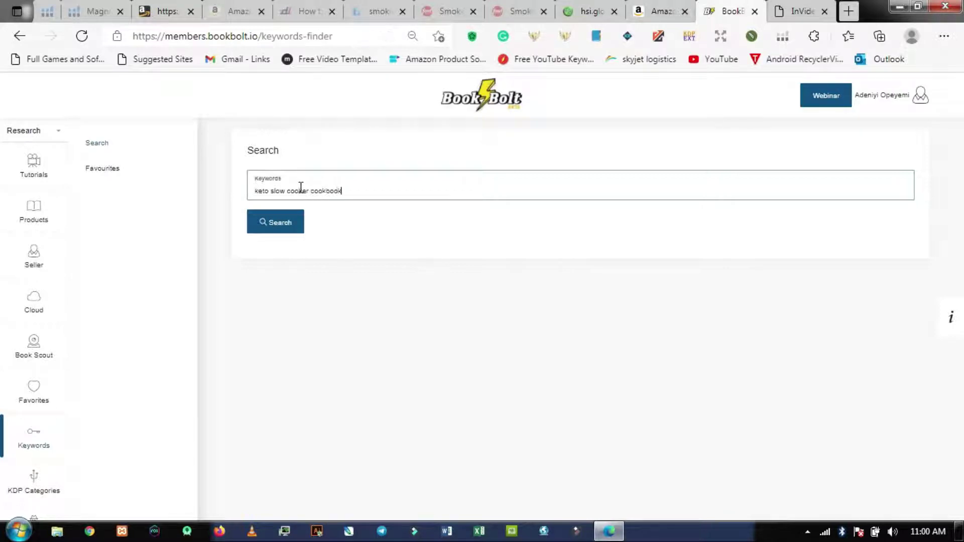
Step: Search 'keto slow cooker cookbook' and browse the keyword results with volumes and competition
{"action": "left_click", "coordinate": [281, 221]}
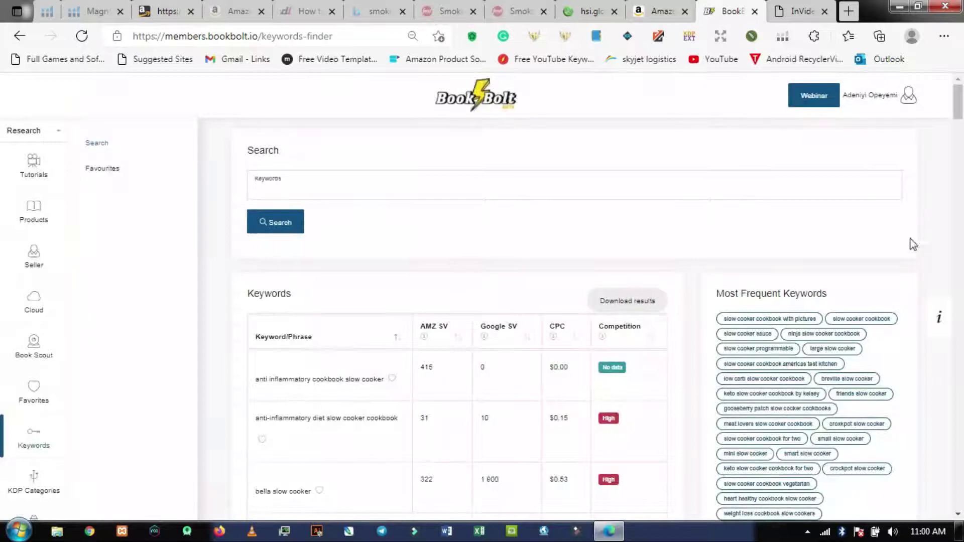
{"action": "left_click_drag", "start_coordinate": [960, 118], "coordinate": [959, 375]}
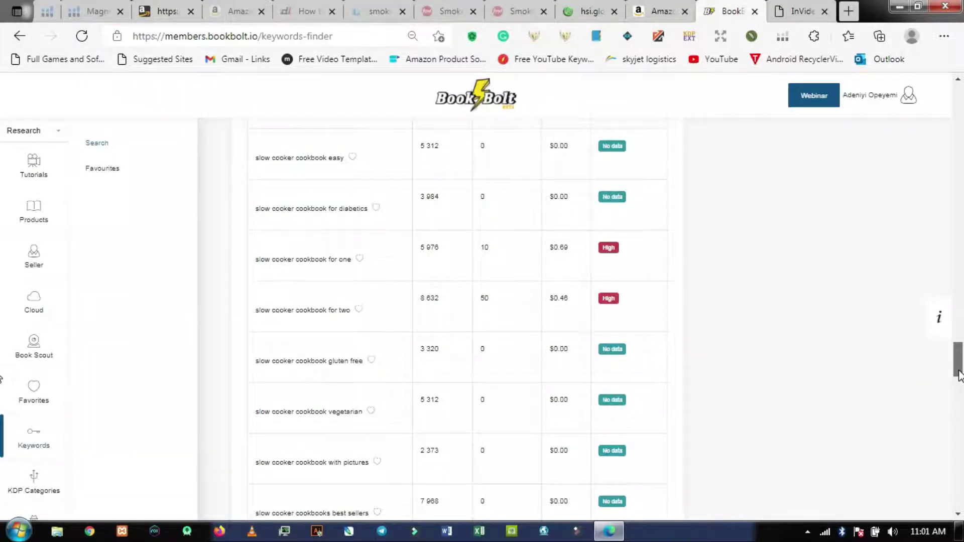
{"action": "mouse_move", "coordinate": [959, 376]}
{"action": "left_mouse_down"}
{"action": "mouse_move", "coordinate": [929, 200]}
{"action": "mouse_move", "coordinate": [938, 99]}
{"action": "mouse_move", "coordinate": [949, 221]}
{"action": "left_mouse_up"}
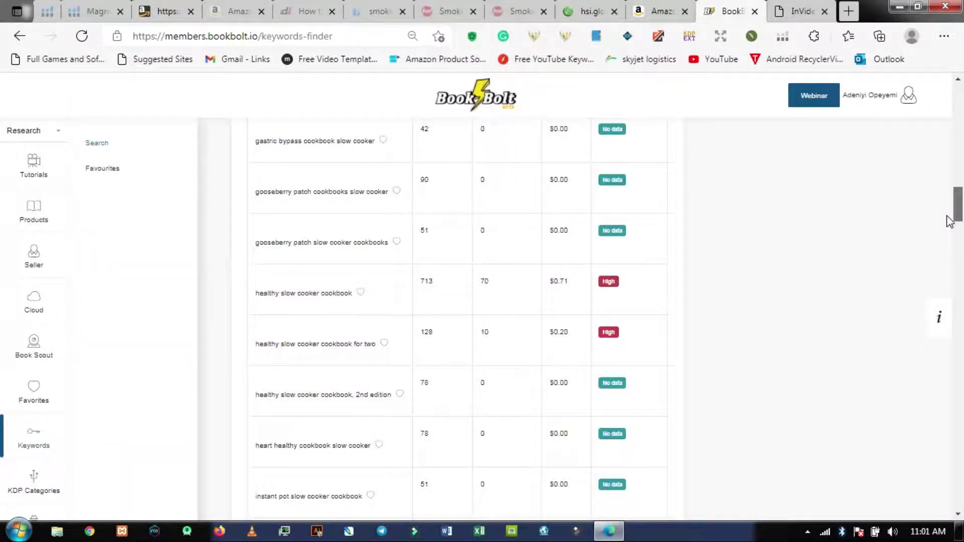
{"action": "left_click_drag", "start_coordinate": [948, 221], "coordinate": [943, 188]}
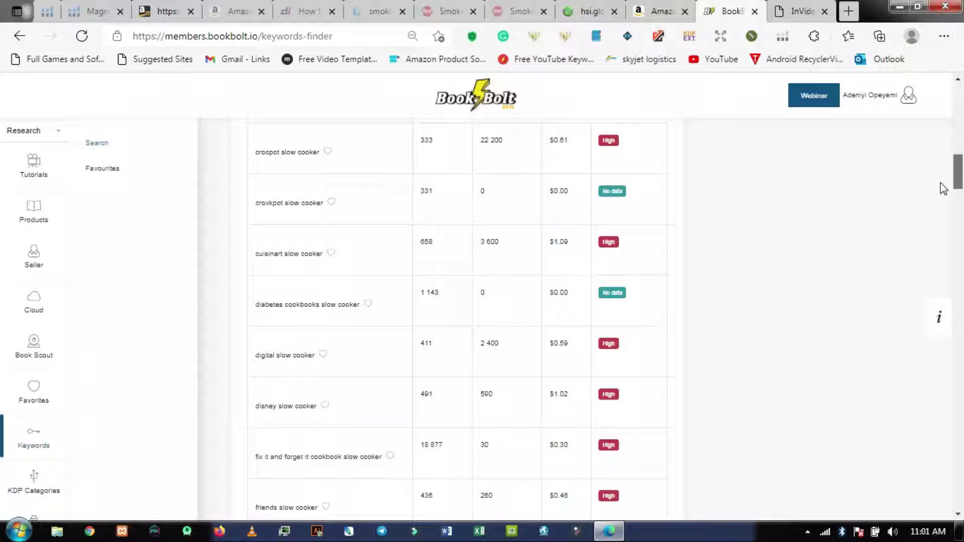
Step: Scroll down the keyword results to the 'slow cooker cookbook easy' row
{"action": "left_click_drag", "start_coordinate": [943, 188], "coordinate": [942, 233]}
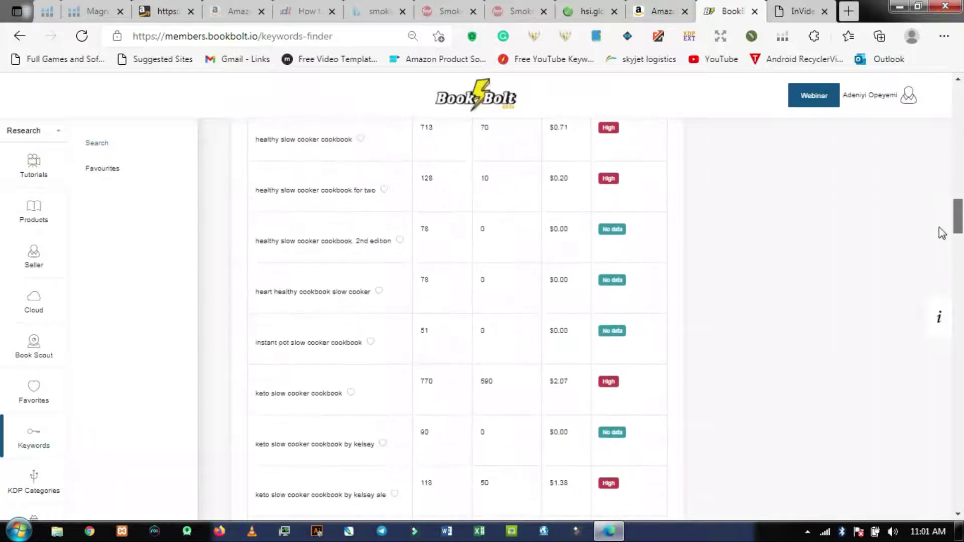
{"action": "scroll", "coordinate": [941, 232], "scroll_direction": "down", "scroll_amount": 1}
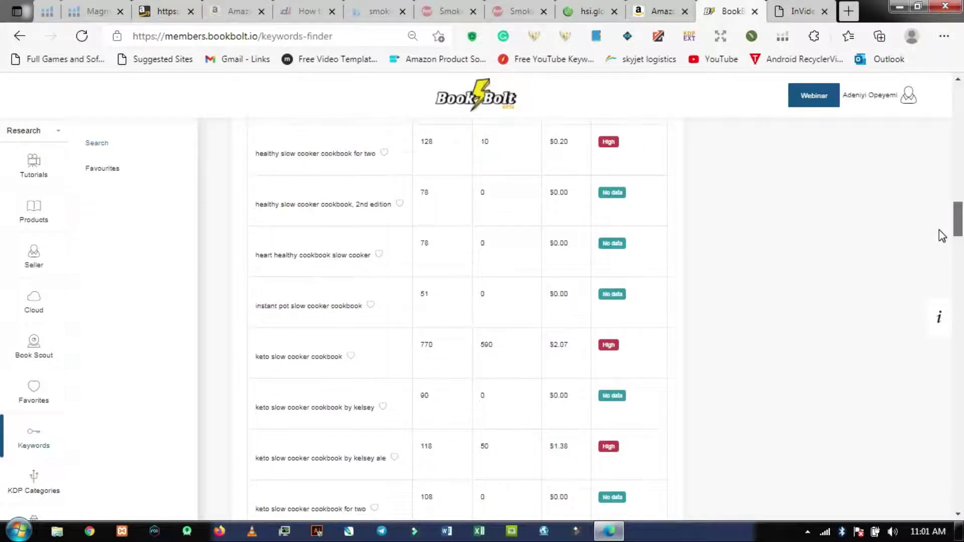
{"action": "scroll", "coordinate": [941, 241], "scroll_direction": "down", "scroll_amount": 1}
{"action": "left_click_drag", "start_coordinate": [942, 243], "coordinate": [939, 276]}
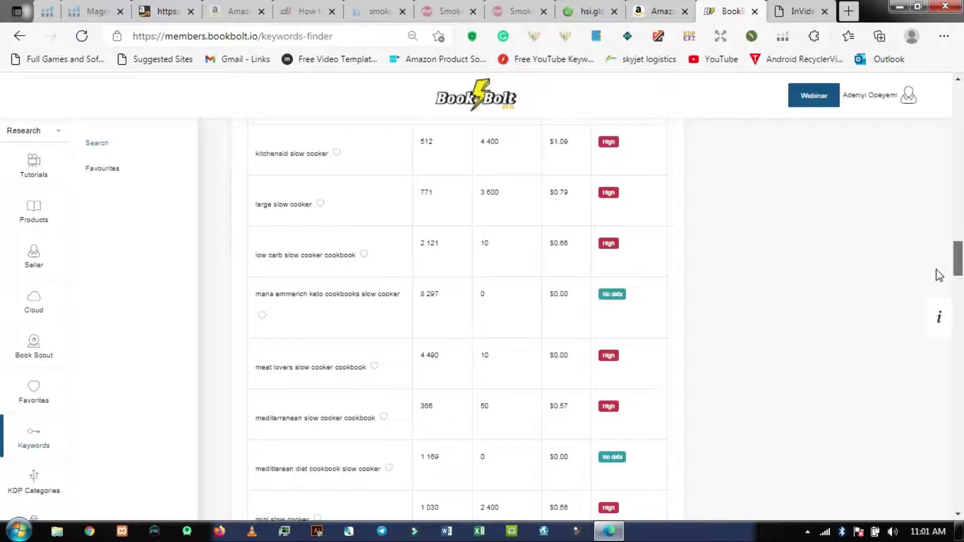
{"action": "left_click_drag", "start_coordinate": [939, 275], "coordinate": [939, 279]}
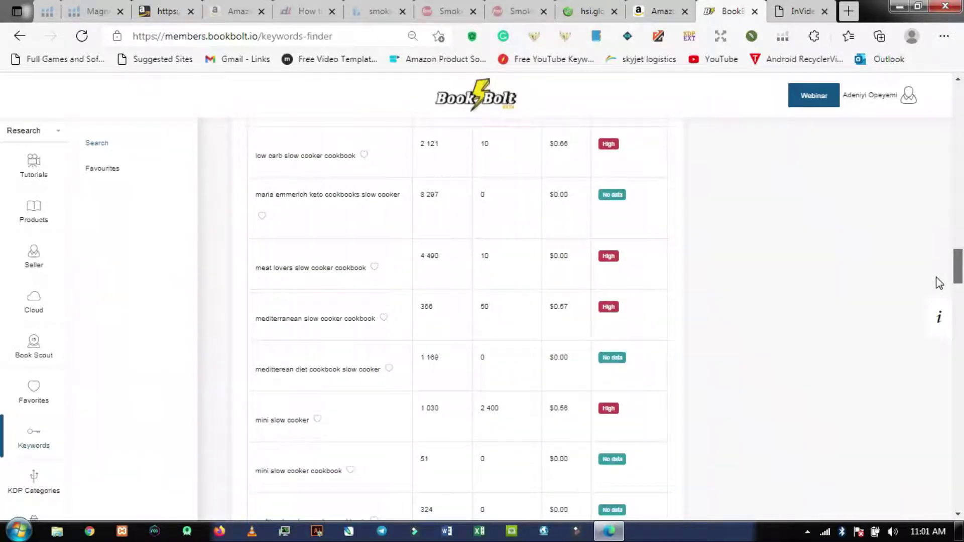
{"action": "scroll", "coordinate": [939, 283], "scroll_direction": "down", "scroll_amount": 1}
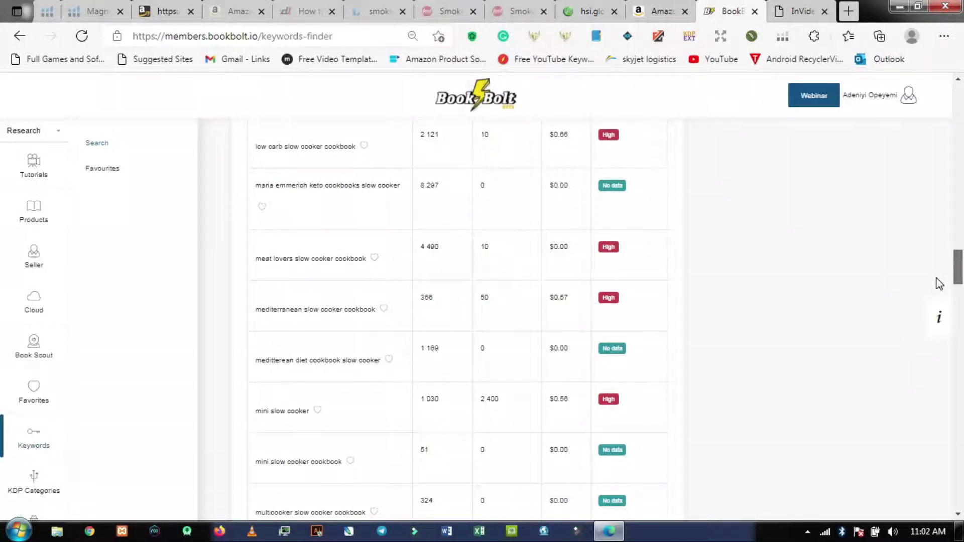
{"action": "scroll", "coordinate": [936, 281], "scroll_direction": "down", "scroll_amount": 5}
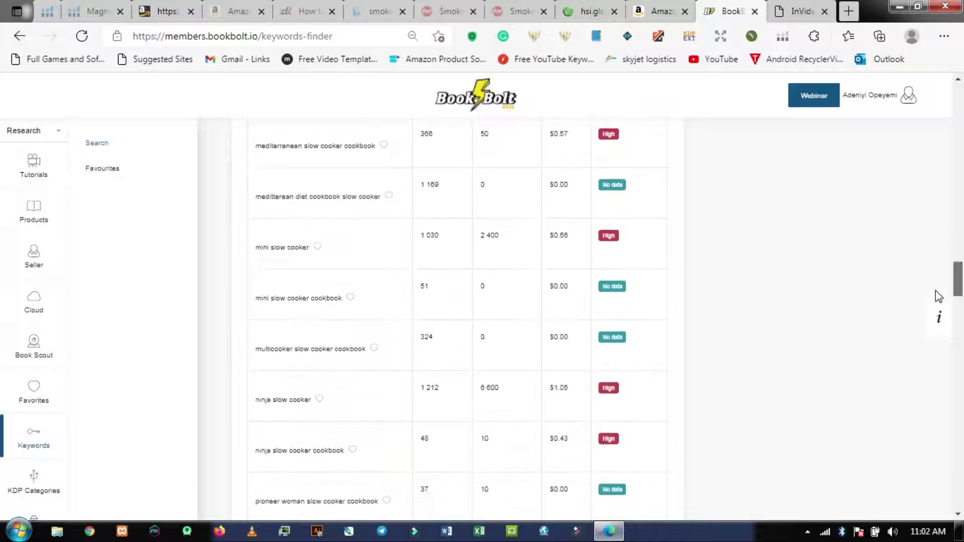
{"action": "scroll", "coordinate": [934, 304], "scroll_direction": "down", "scroll_amount": 5}
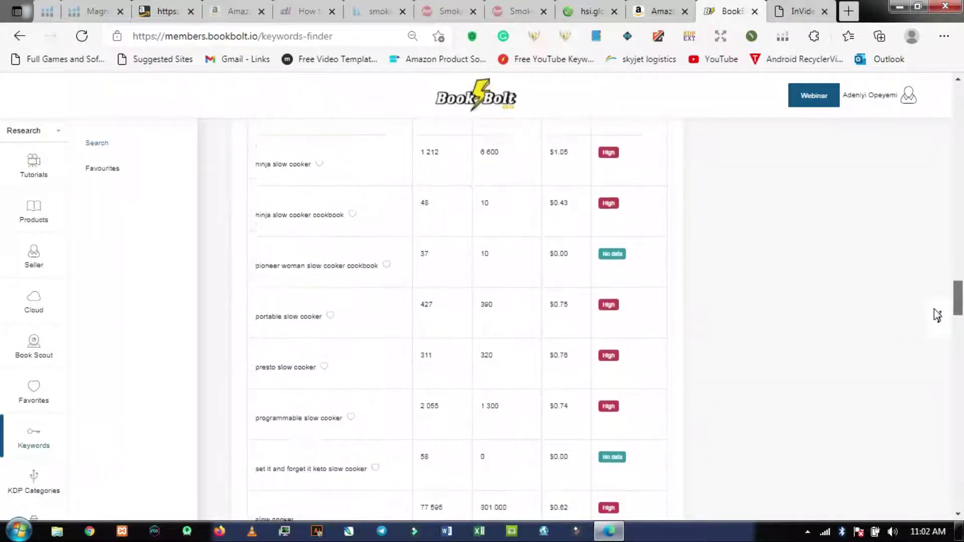
{"action": "scroll", "coordinate": [936, 323], "scroll_direction": "down", "scroll_amount": 7}
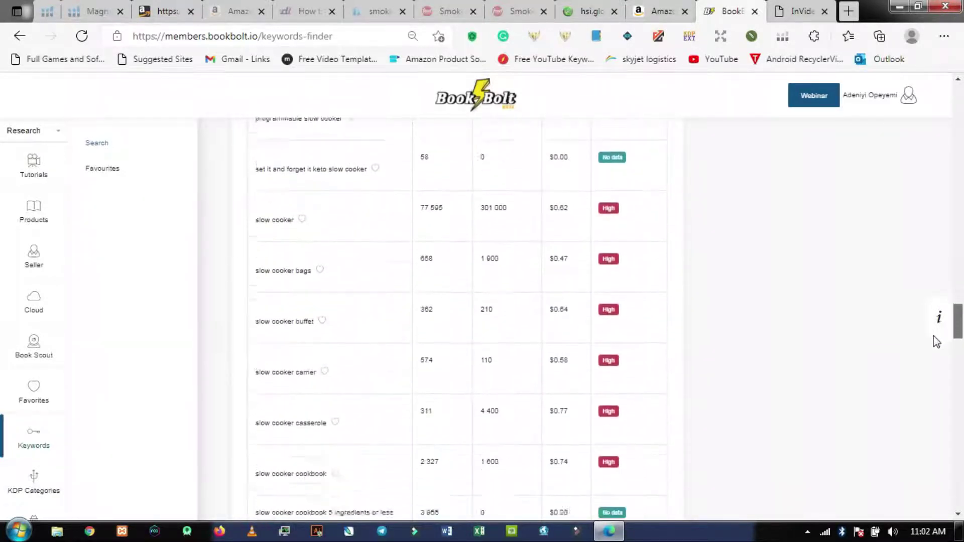
{"action": "scroll", "coordinate": [936, 351], "scroll_direction": "down", "scroll_amount": 2}
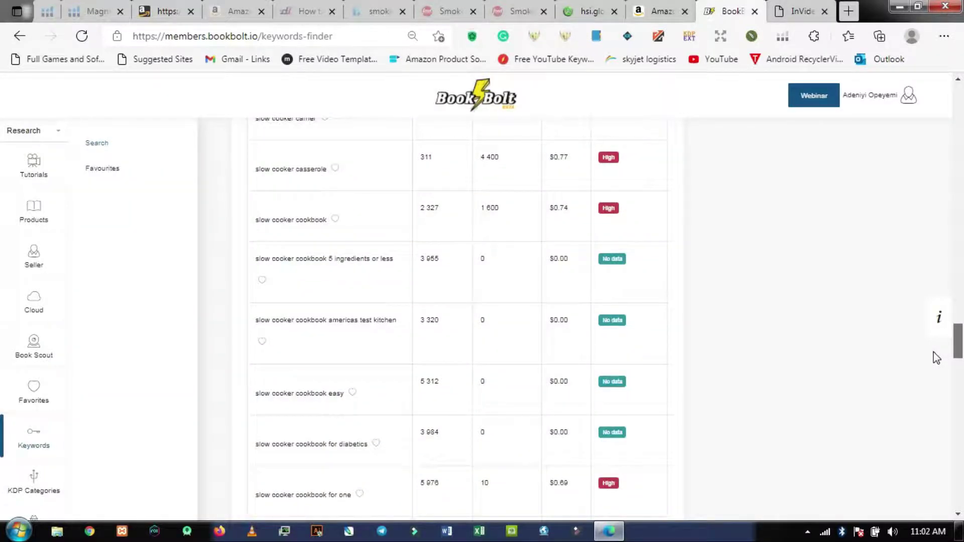
{"action": "scroll", "coordinate": [936, 359], "scroll_direction": "down", "scroll_amount": 1}
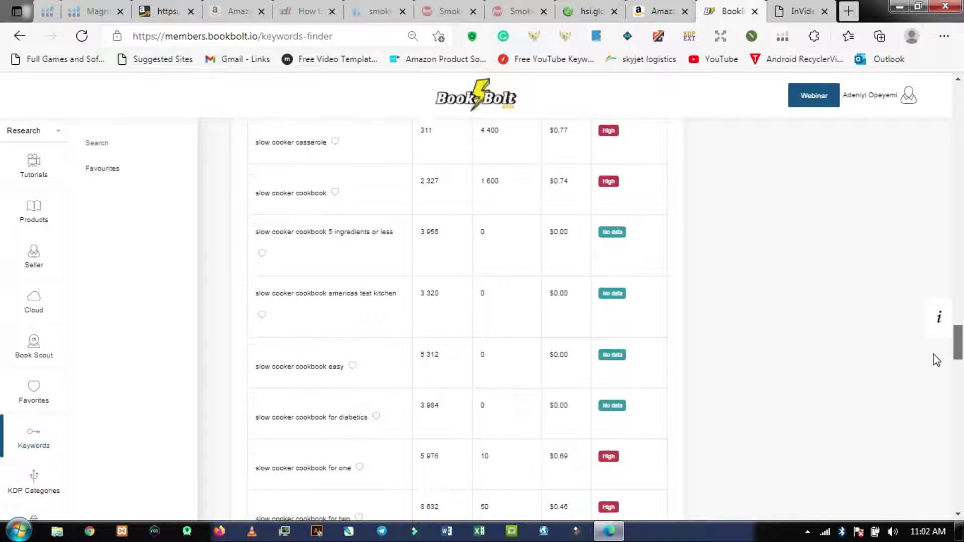
{"action": "scroll", "coordinate": [936, 361], "scroll_direction": "down", "scroll_amount": 1}
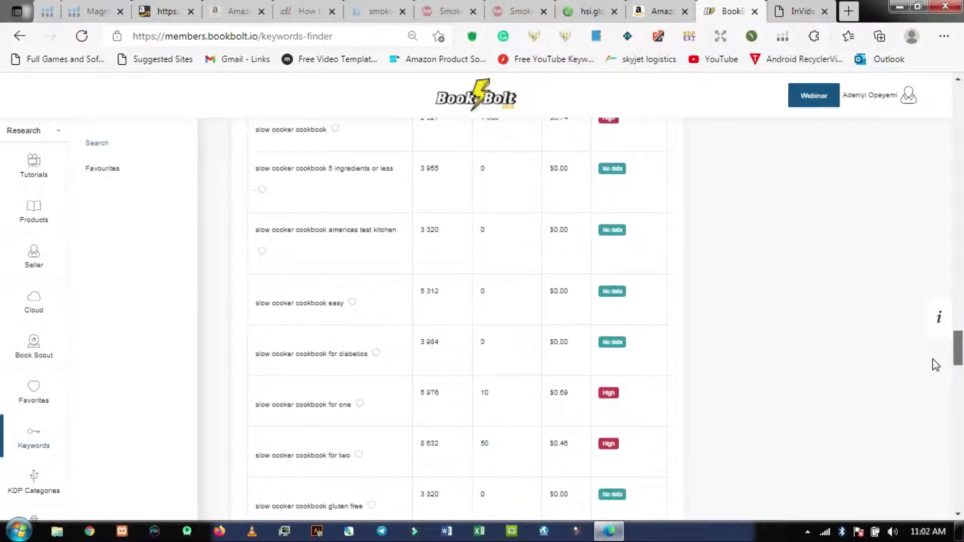
Step: Select the keyword 'slow cooker cookbook easy' in the results
{"action": "left_click", "coordinate": [352, 302]}
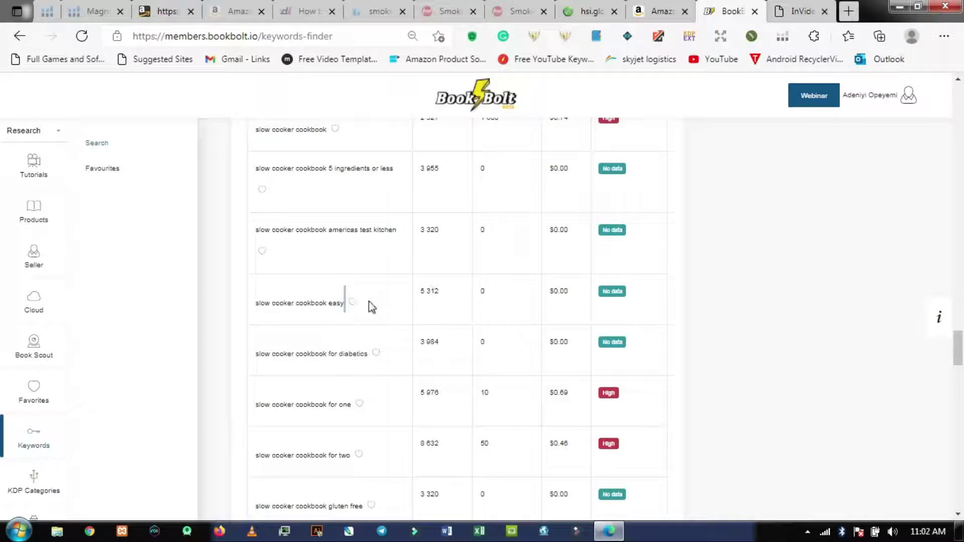
{"action": "left_click_drag", "start_coordinate": [344, 302], "coordinate": [260, 302]}
{"action": "left_click_drag", "start_coordinate": [255, 303], "coordinate": [346, 312]}
{"action": "key", "text": "ctrl+c"}
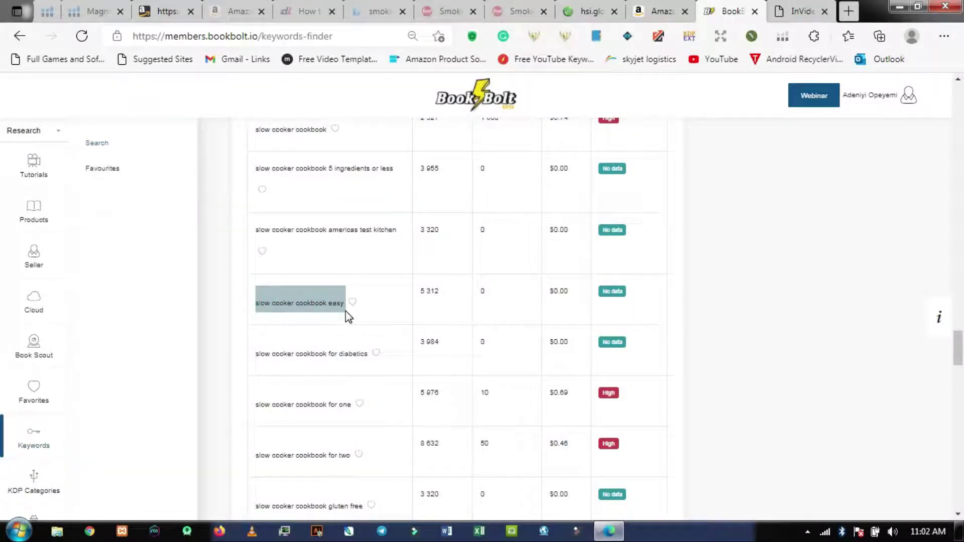
Step: Paste 'slow cooker cookbook easy' into Amazon's search bar and run the search
{"action": "left_click", "coordinate": [659, 11]}
{"action": "key", "text": "ctrl+v"}
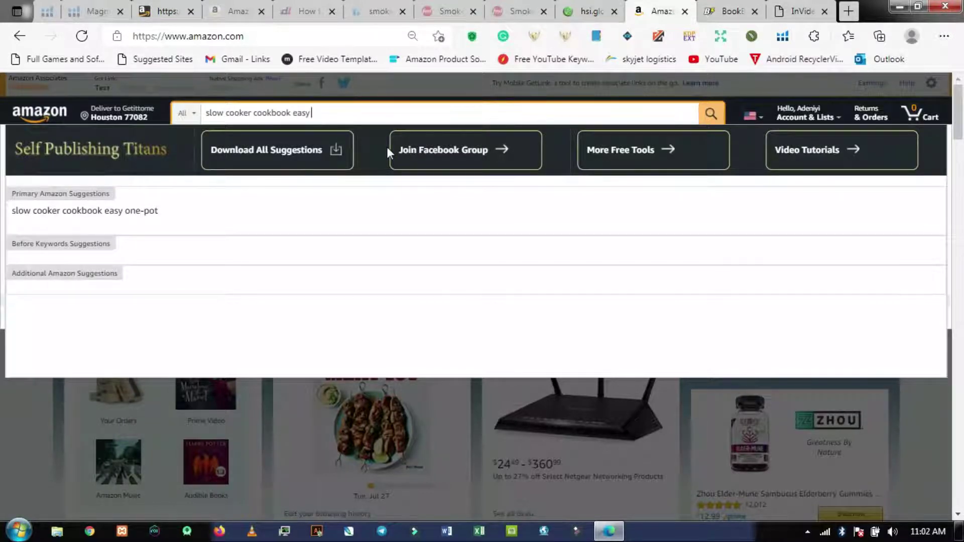
{"action": "key", "text": "Return"}
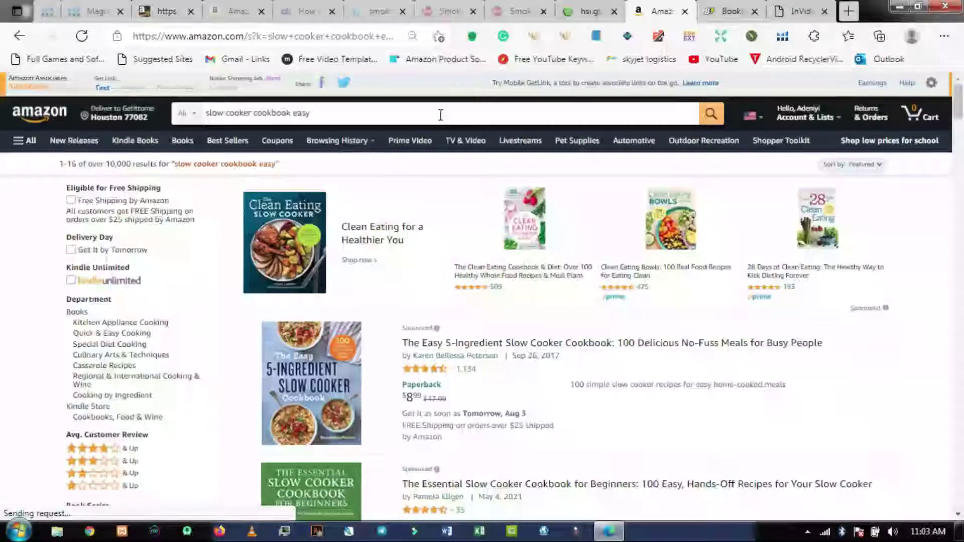
{"action": "left_click", "coordinate": [440, 115]}
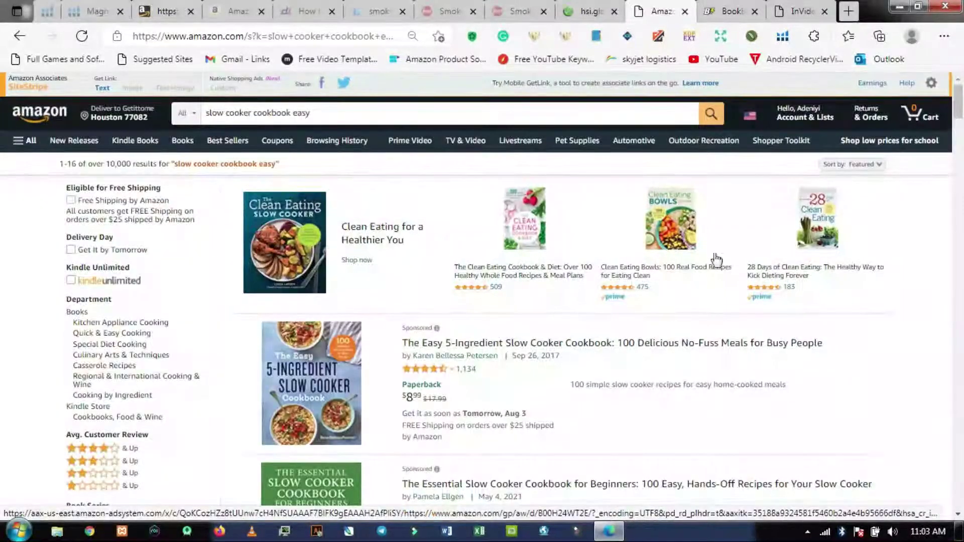
{"action": "scroll", "coordinate": [958, 118], "scroll_direction": "down", "scroll_amount": 7}
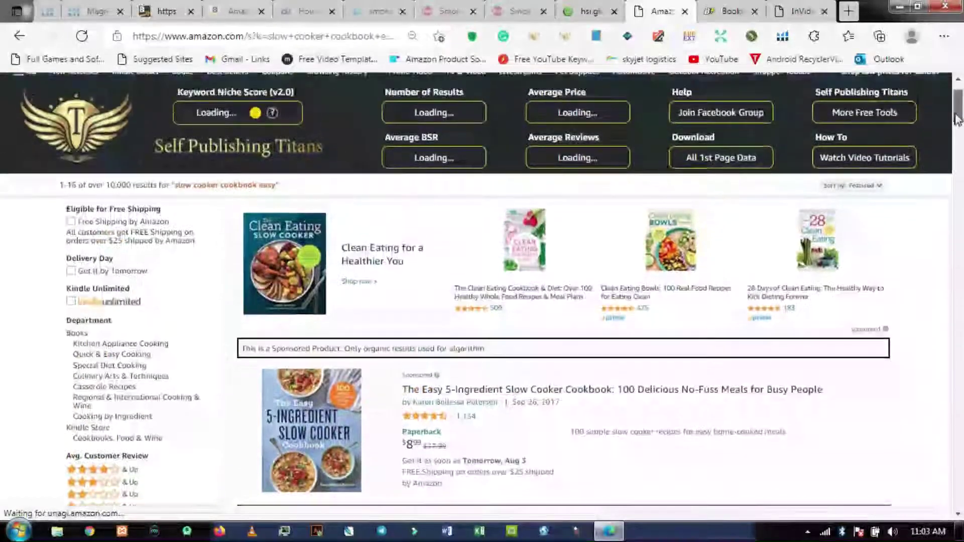
{"action": "scroll", "coordinate": [957, 131], "scroll_direction": "down", "scroll_amount": 5}
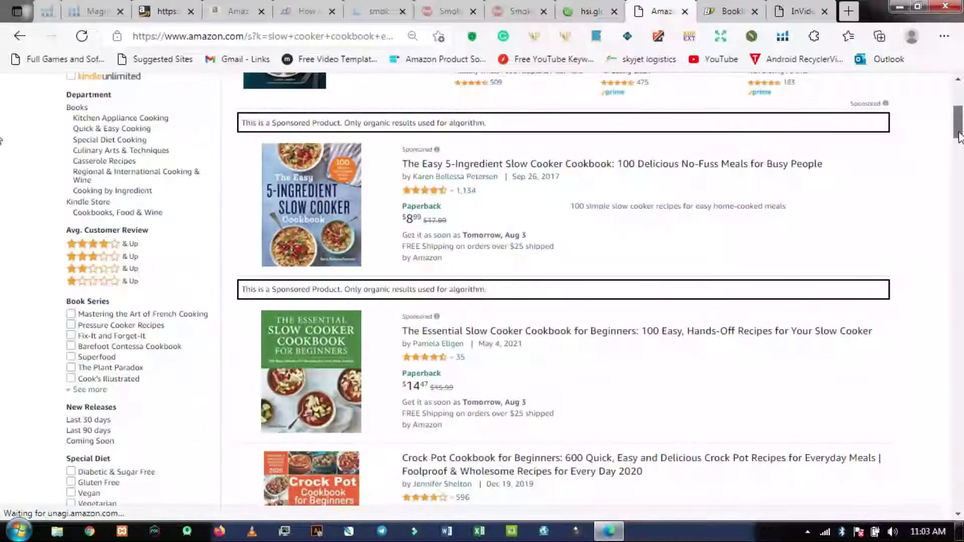
{"action": "scroll", "coordinate": [957, 133], "scroll_direction": "up", "scroll_amount": 6}
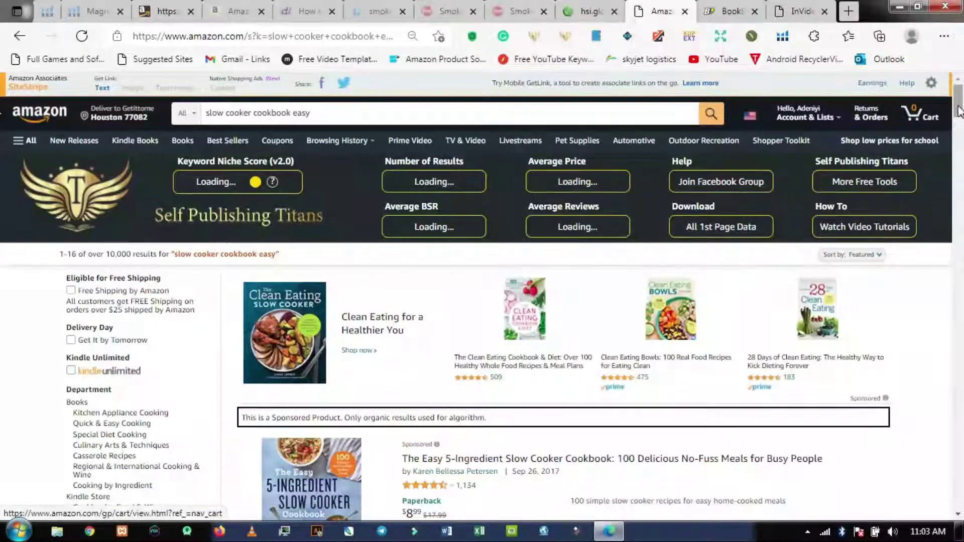
{"action": "mouse_move", "coordinate": [958, 113]}
{"action": "left_mouse_down"}
{"action": "mouse_move", "coordinate": [958, 125]}
{"action": "mouse_move", "coordinate": [958, 108]}
{"action": "left_mouse_up"}
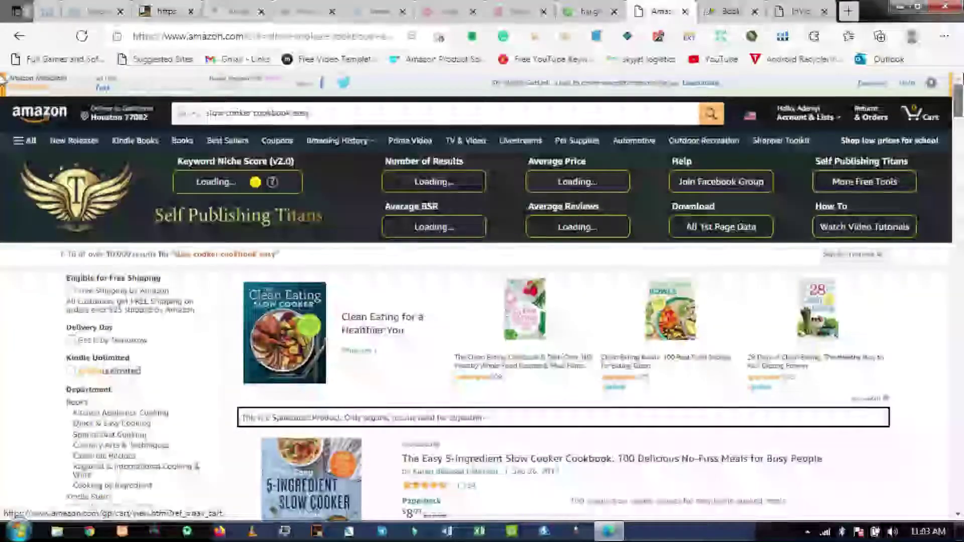
{"action": "left_click", "coordinate": [316, 111]}
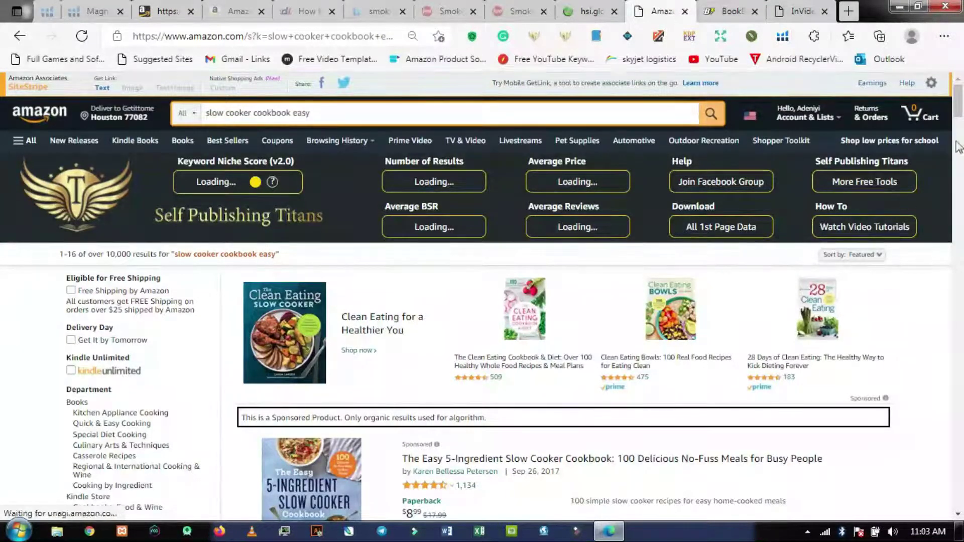
{"action": "scroll", "coordinate": [2, 141], "scroll_direction": "down", "scroll_amount": 8}
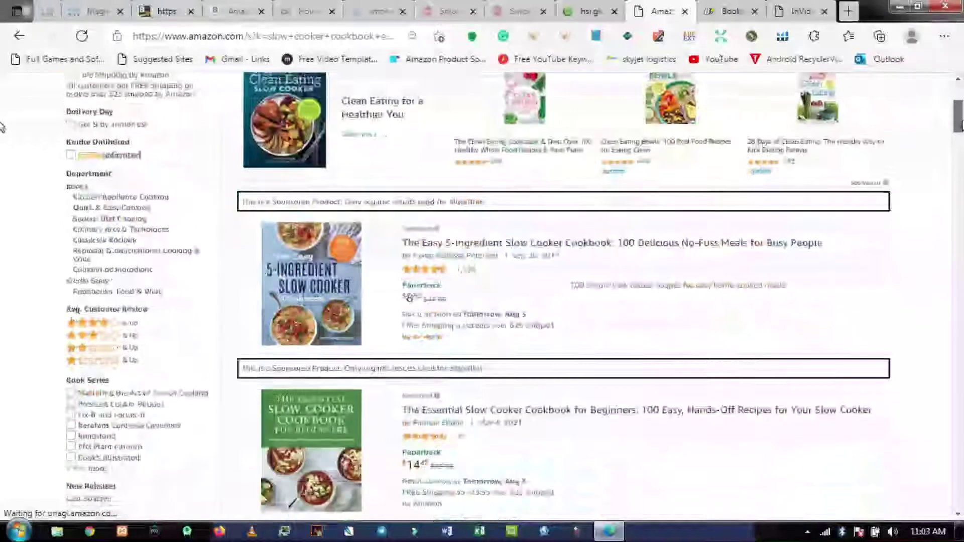
{"action": "scroll", "coordinate": [3, 151], "scroll_direction": "down", "scroll_amount": 10}
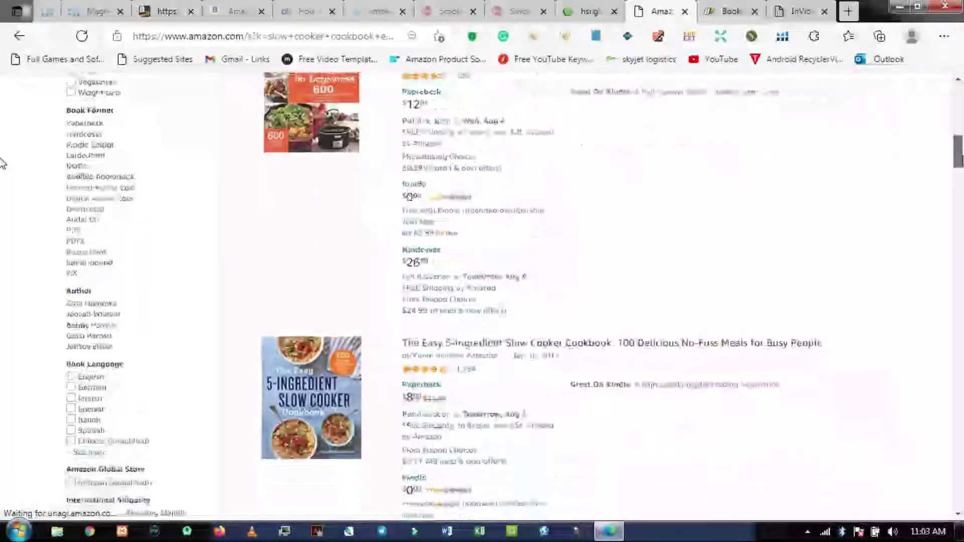
{"action": "scroll", "coordinate": [2, 190], "scroll_direction": "up", "scroll_amount": 10}
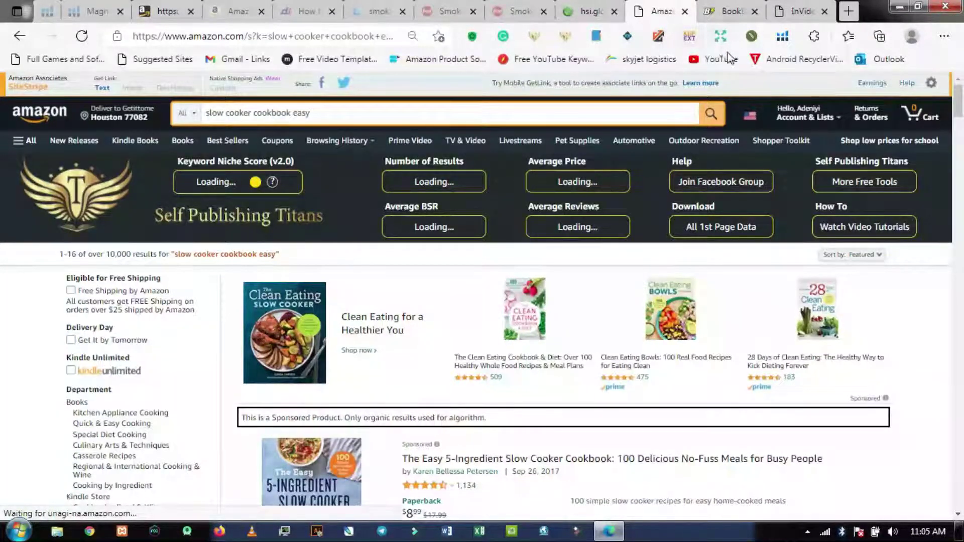
Step: Confirm all KDPEXT data toggles are on, then rerun the 'slow cooker cookbook easy' search
{"action": "left_click", "coordinate": [689, 34]}
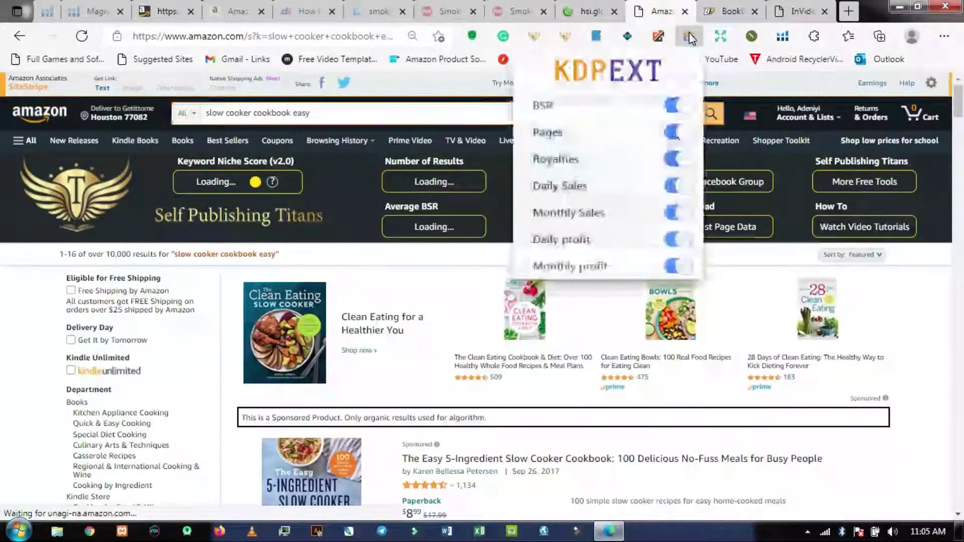
{"action": "left_click", "coordinate": [689, 39]}
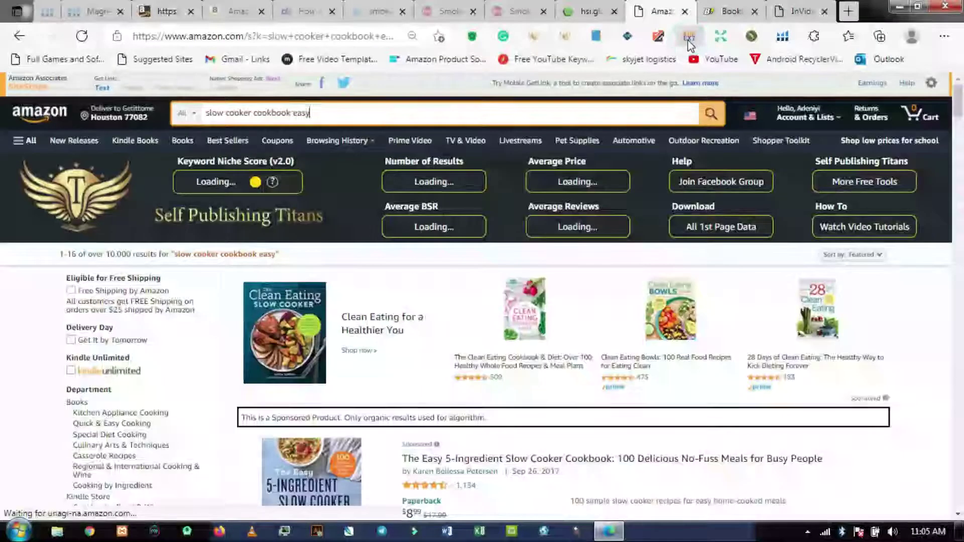
{"action": "left_click", "coordinate": [689, 40]}
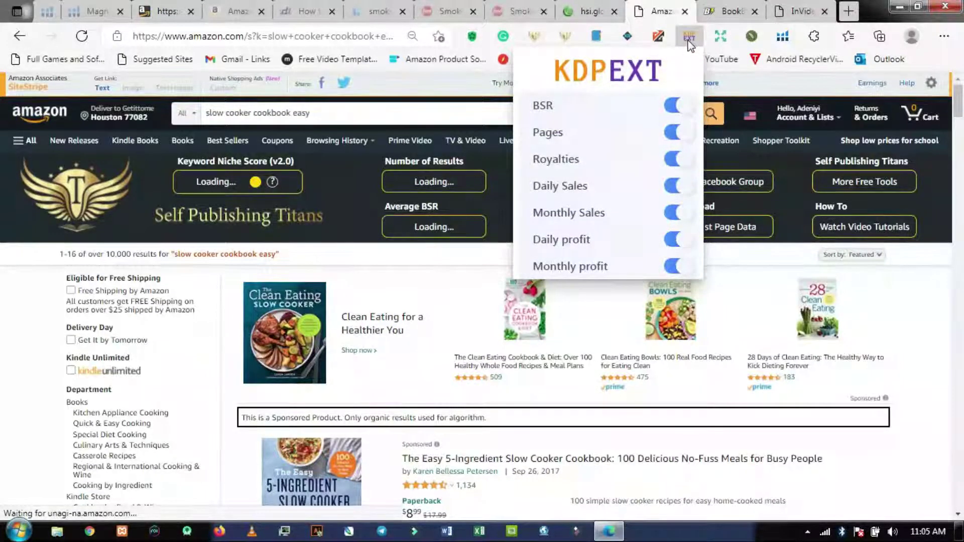
{"action": "left_click", "coordinate": [718, 119]}
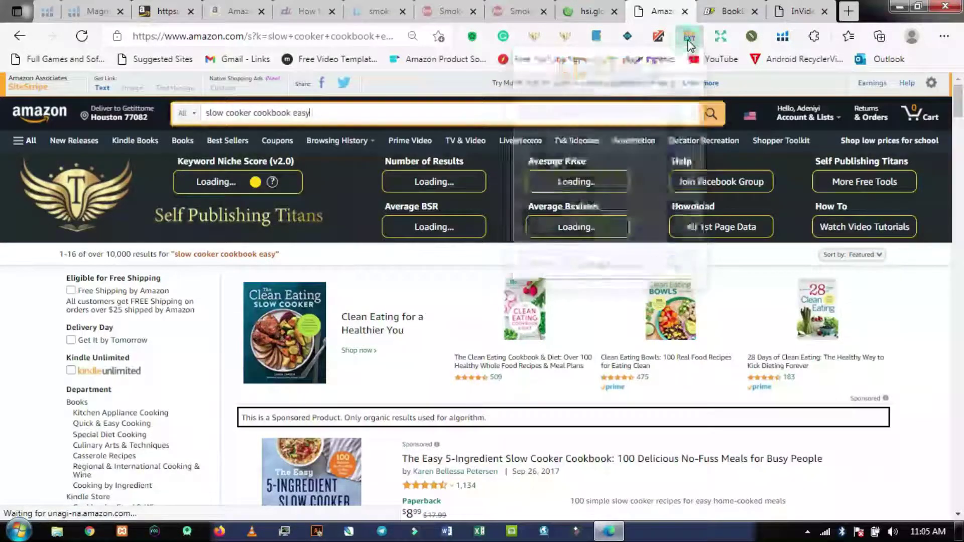
{"action": "left_click", "coordinate": [718, 119]}
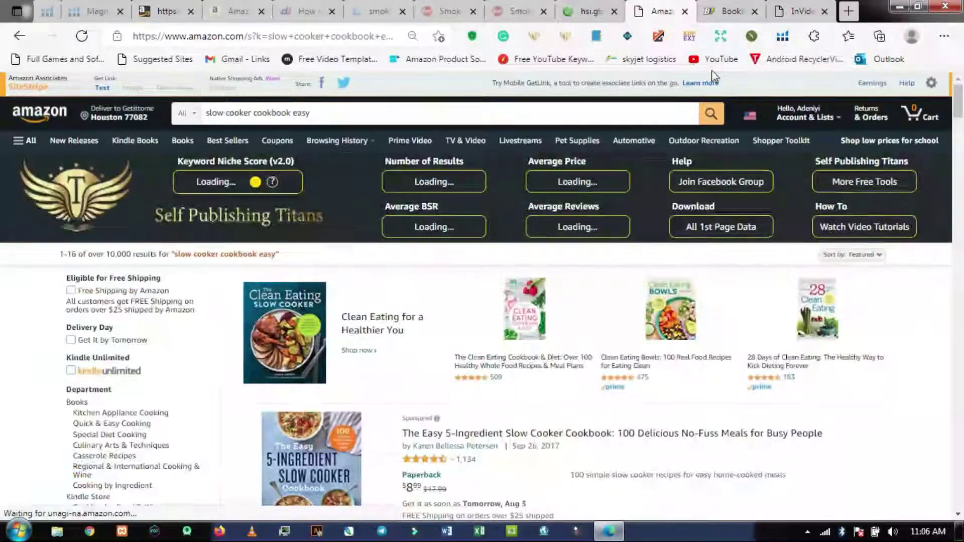
Step: Start a KDP Spy scan of the results, then scroll Book Bolt's keyword table to the top
{"action": "left_click", "coordinate": [595, 40]}
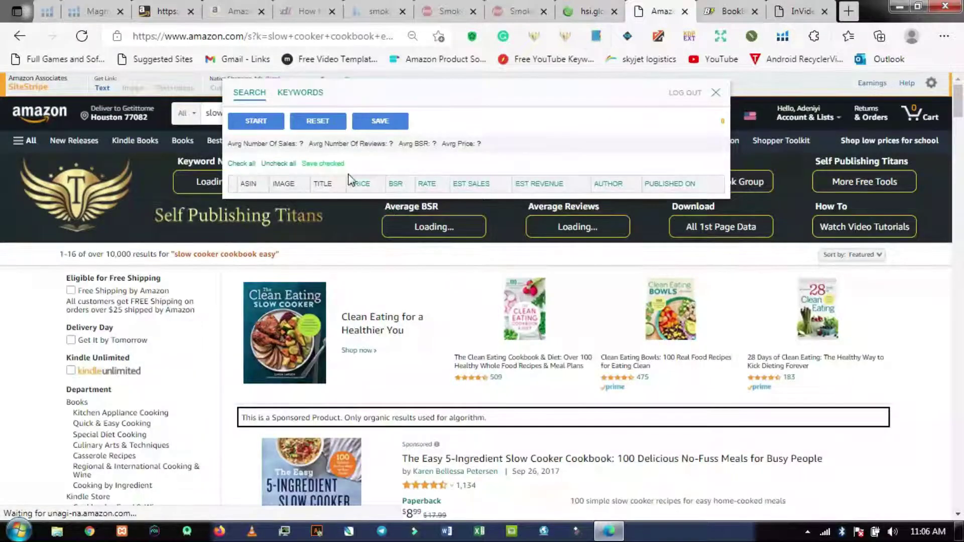
{"action": "left_click", "coordinate": [259, 122]}
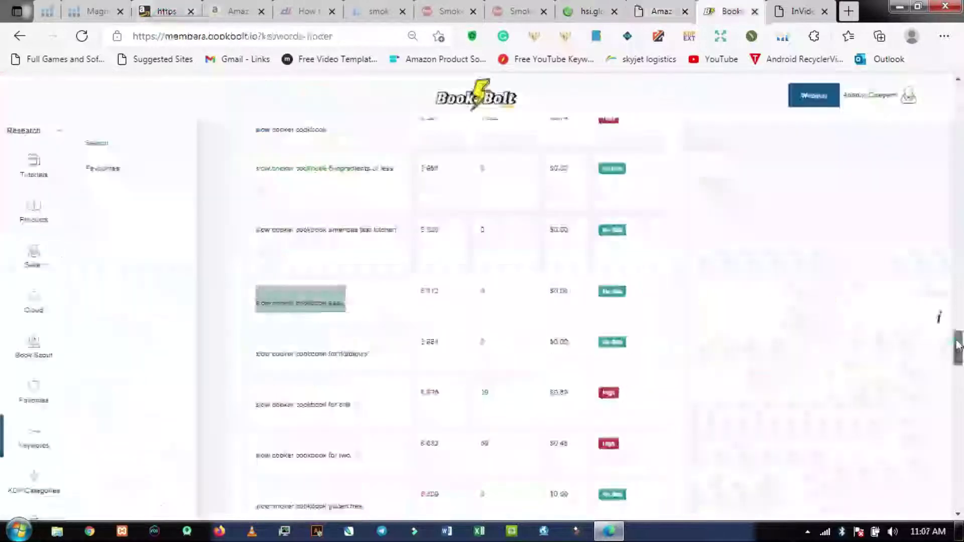
{"action": "left_click_drag", "start_coordinate": [957, 345], "coordinate": [958, 106]}
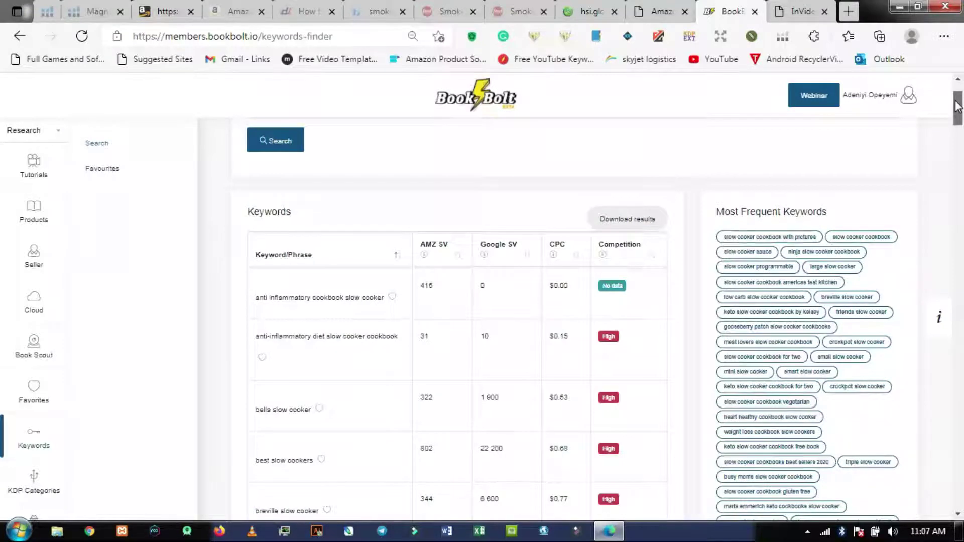
Step: Scroll slightly through Book Bolt's keyword list, then return to the Amazon results tab
{"action": "left_click_drag", "start_coordinate": [957, 107], "coordinate": [957, 109]}
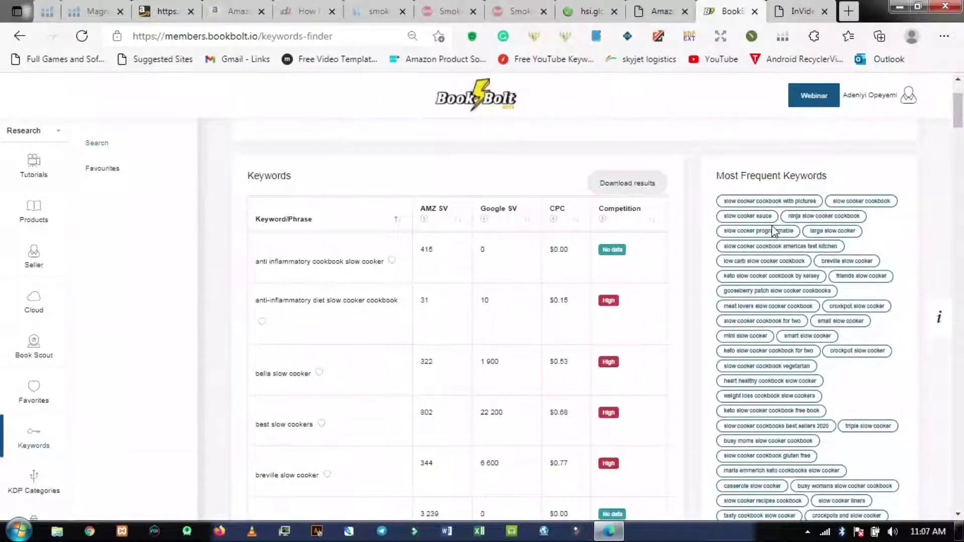
{"action": "left_click_drag", "start_coordinate": [957, 108], "coordinate": [959, 116]}
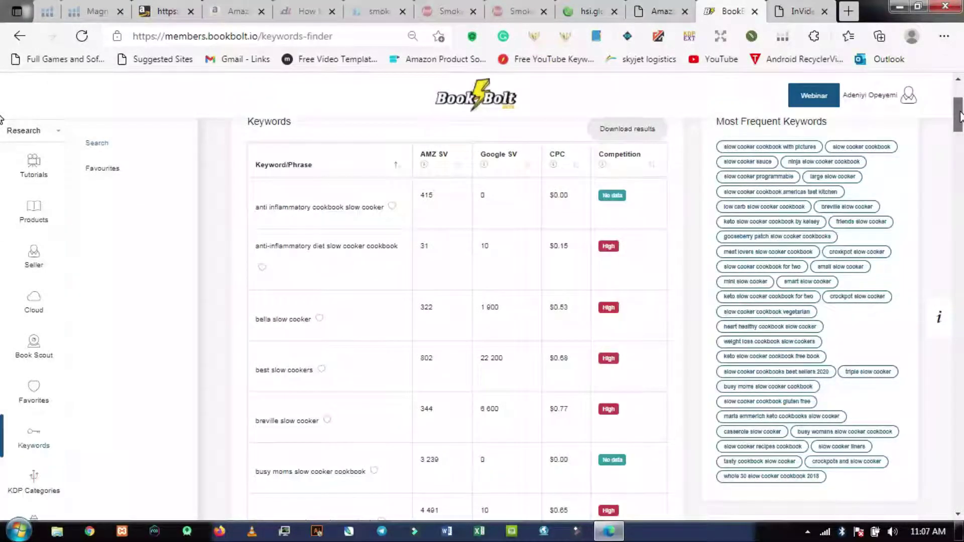
{"action": "left_click_drag", "start_coordinate": [960, 116], "coordinate": [960, 118]}
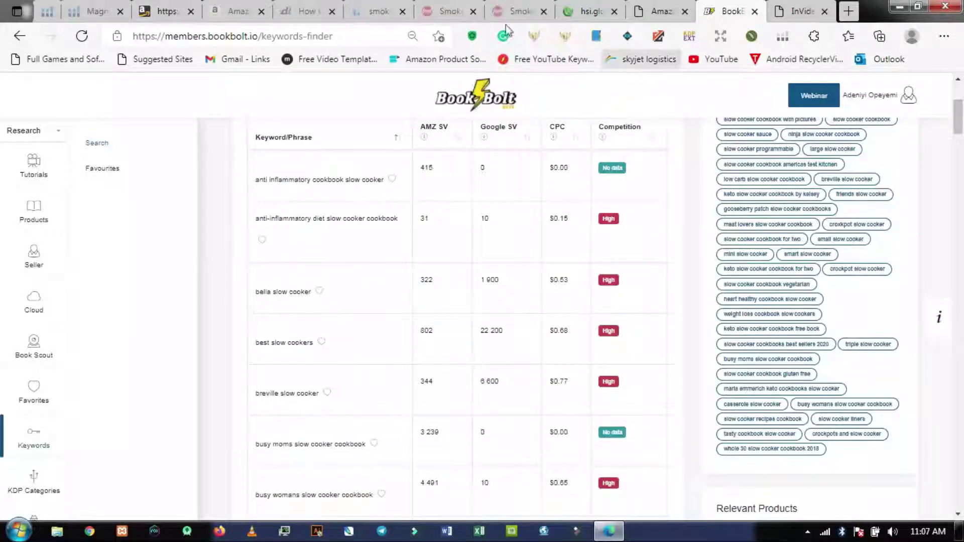
{"action": "left_click", "coordinate": [668, 16]}
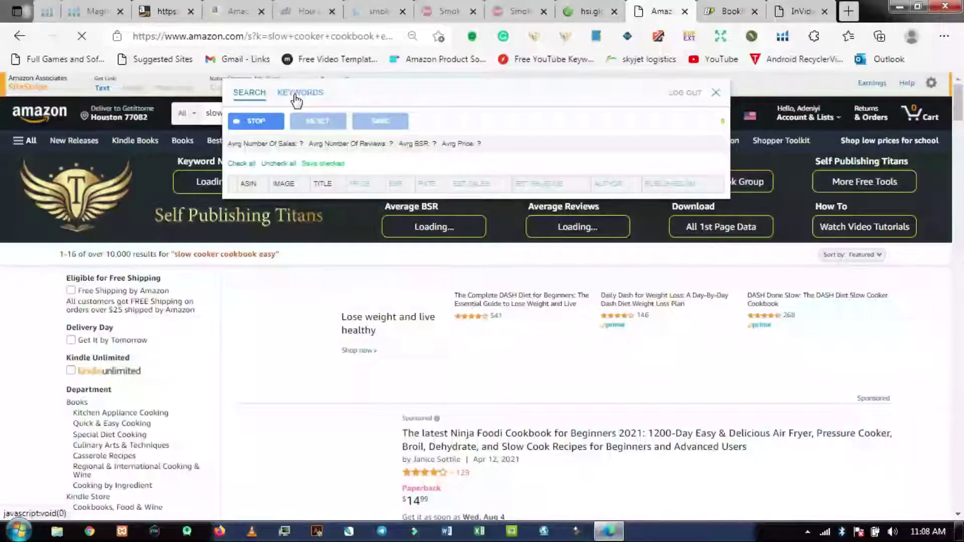
Step: Stop KDP Spy's product scan, start its Keywords research, and return to Book Bolt
{"action": "left_click", "coordinate": [254, 122]}
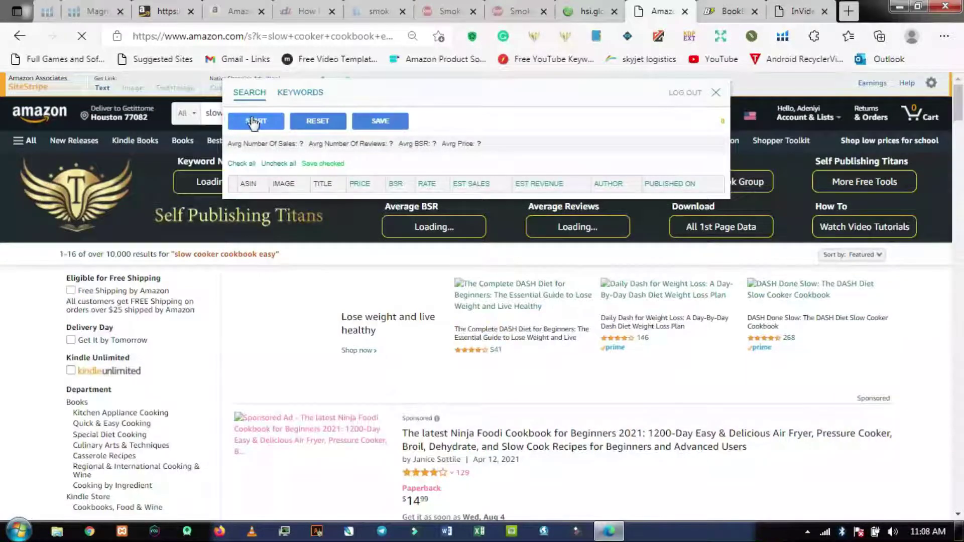
{"action": "left_click", "coordinate": [298, 100]}
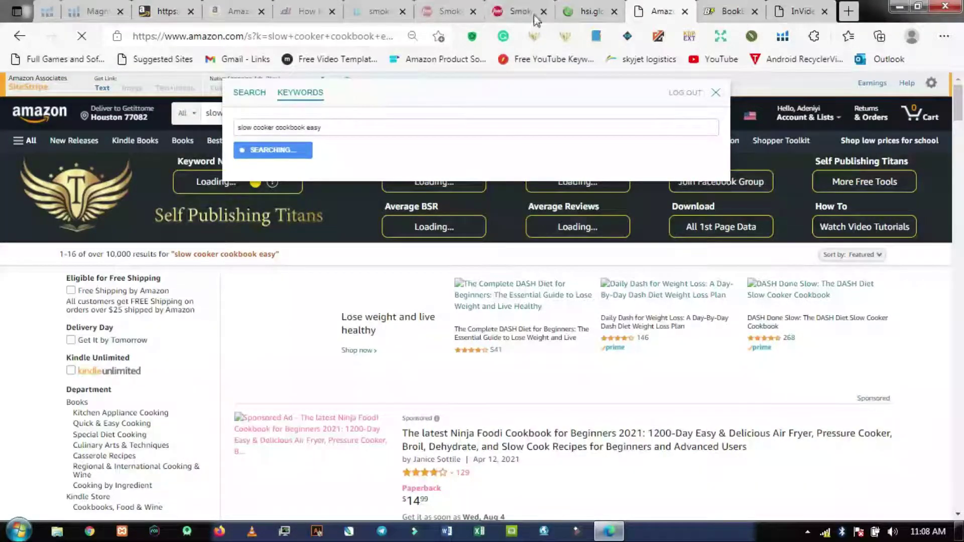
{"action": "left_click", "coordinate": [728, 12]}
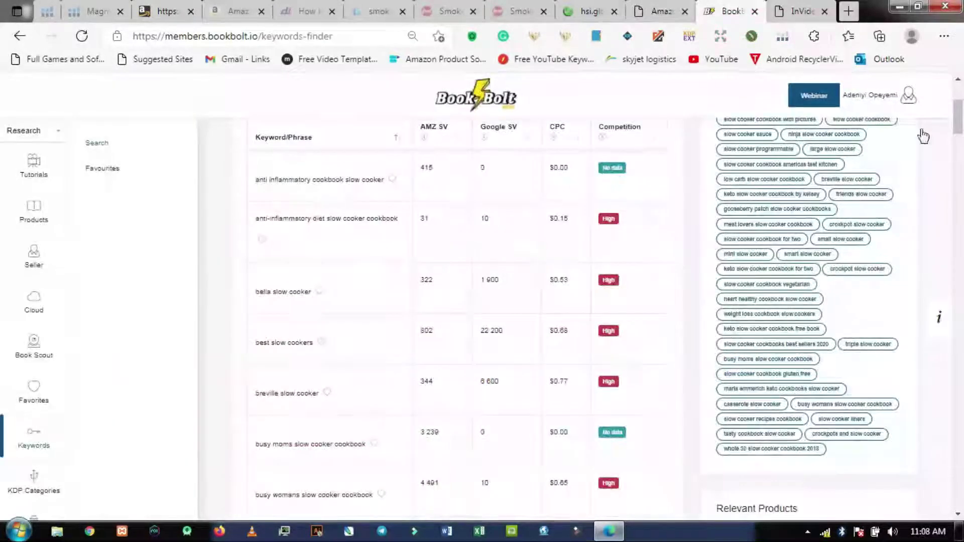
Step: Open KDP Categories in a new tab, keeping the crockpot slow-cooker keyword results in view
{"action": "left_click_drag", "start_coordinate": [957, 132], "coordinate": [959, 156]}
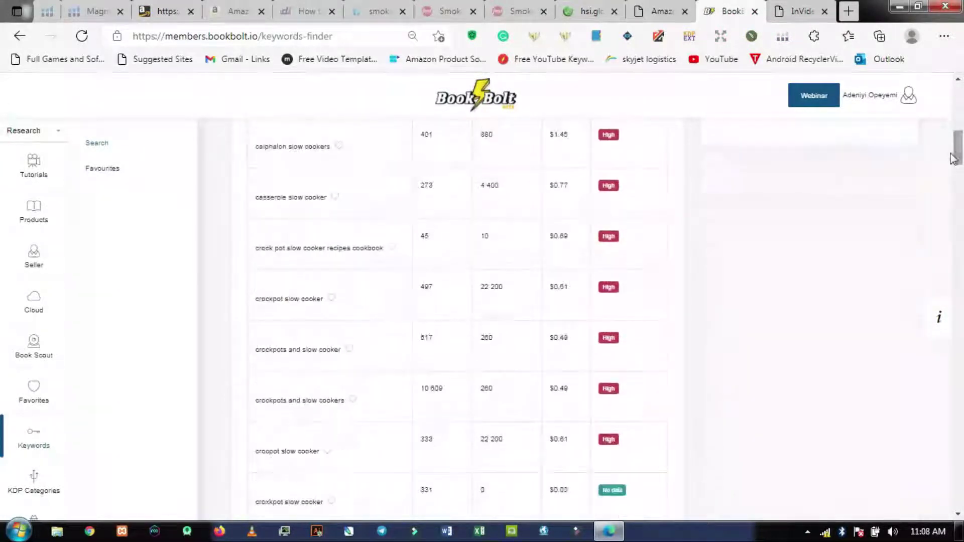
{"action": "left_click", "coordinate": [38, 492]}
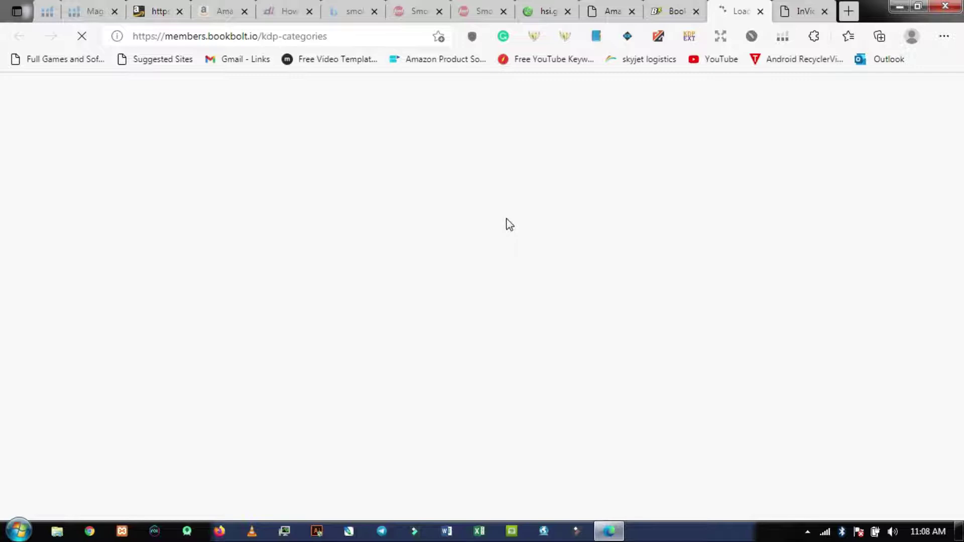
{"action": "left_click", "coordinate": [672, 18]}
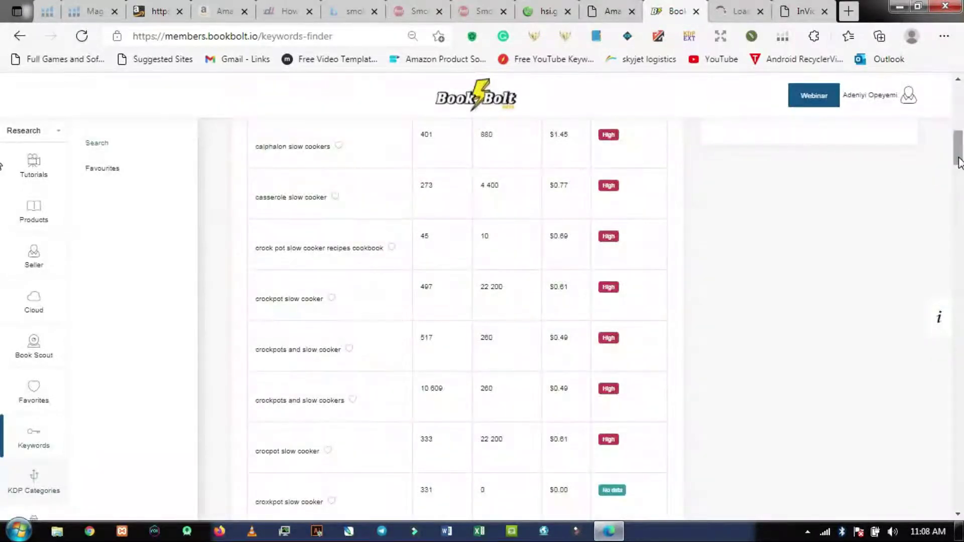
{"action": "left_click_drag", "start_coordinate": [959, 162], "coordinate": [959, 116]}
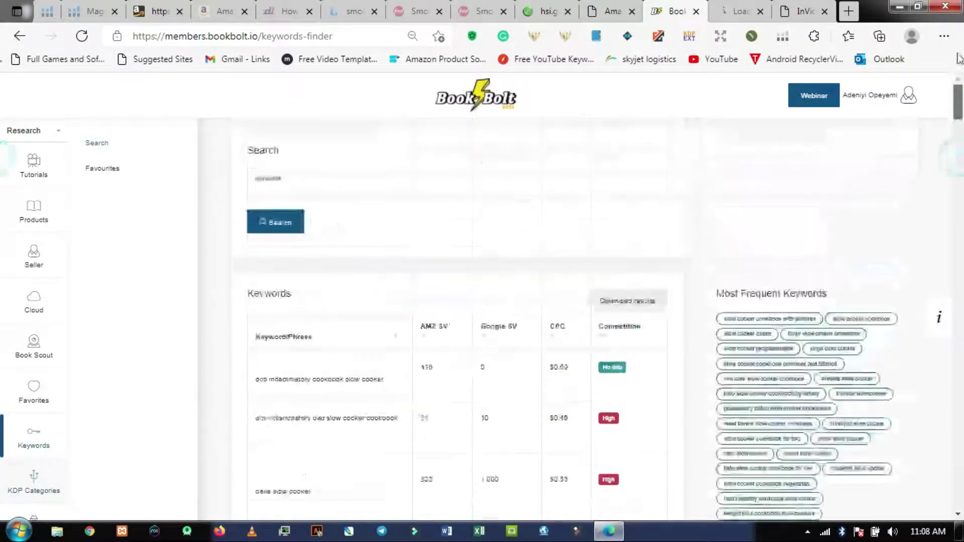
Step: Enter 'keto slow cooker cookbook' in the keyword finder's Keywords box and select it for copying
{"action": "left_click", "coordinate": [351, 190]}
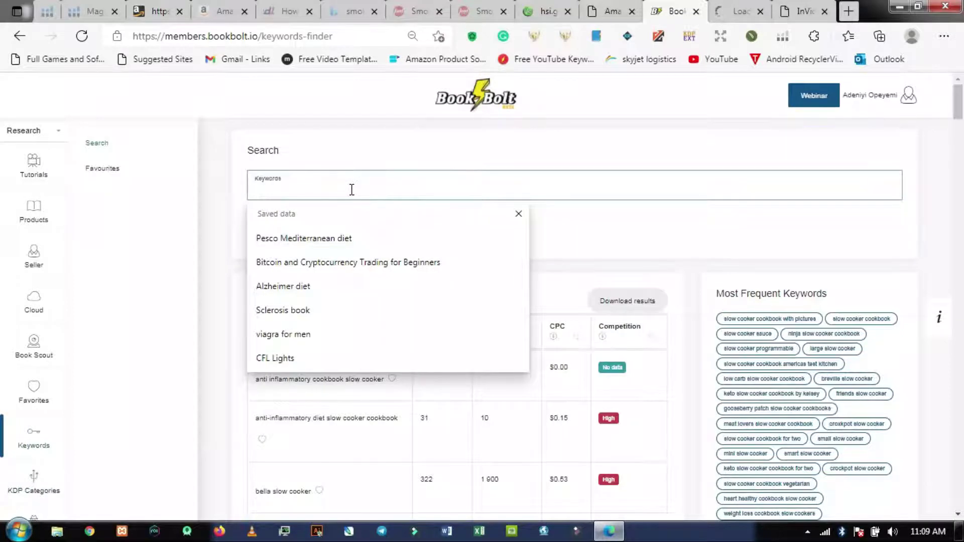
{"action": "type", "text": "keto slow co"}
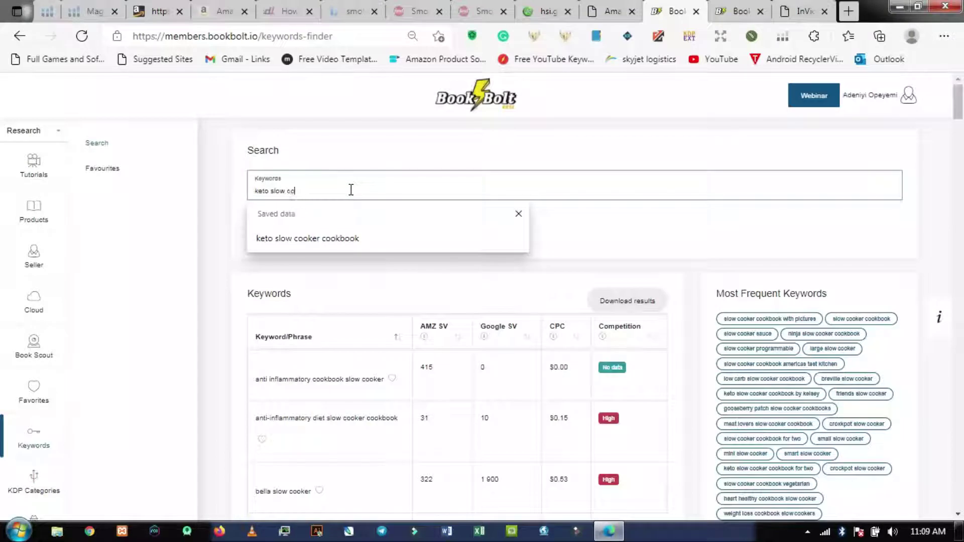
{"action": "type", "text": "oker cookbook"}
{"action": "key", "text": "ctrl+a"}
{"action": "key", "text": "ctrl+c"}
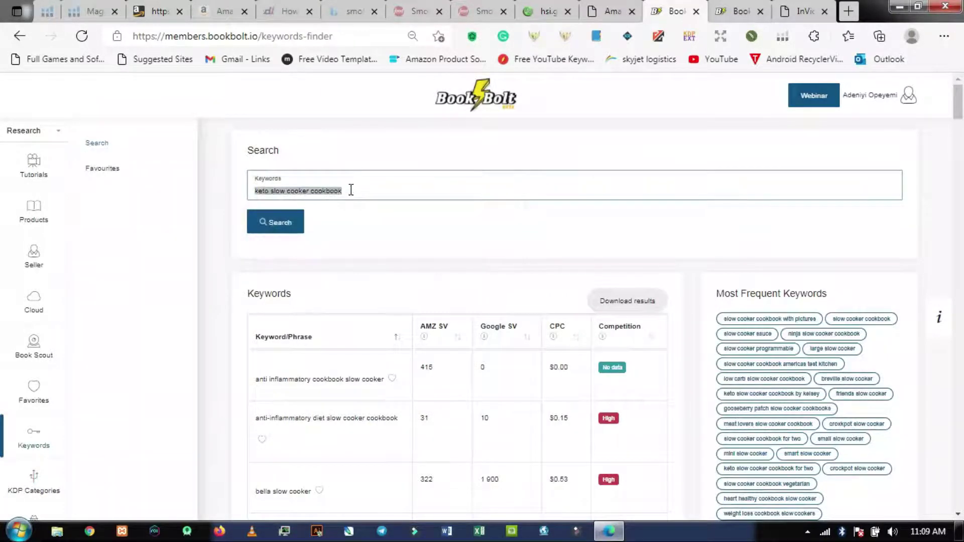
Step: Search KDP categories for 'keto slow cooker cookbook', finding Slow Cooking and Cookery for One
{"action": "left_click", "coordinate": [736, 11]}
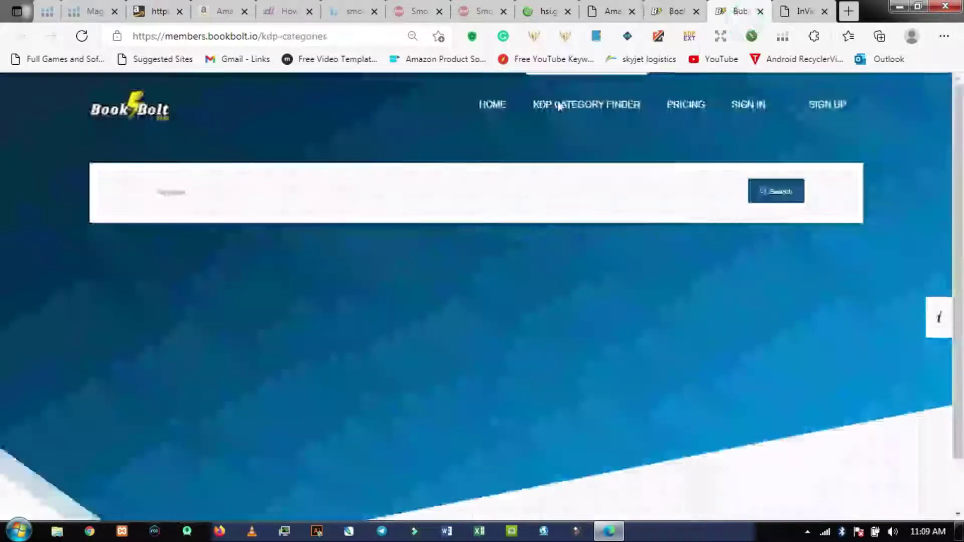
{"action": "left_click", "coordinate": [288, 193]}
{"action": "key", "text": "ctrl+v"}
{"action": "left_click", "coordinate": [767, 190]}
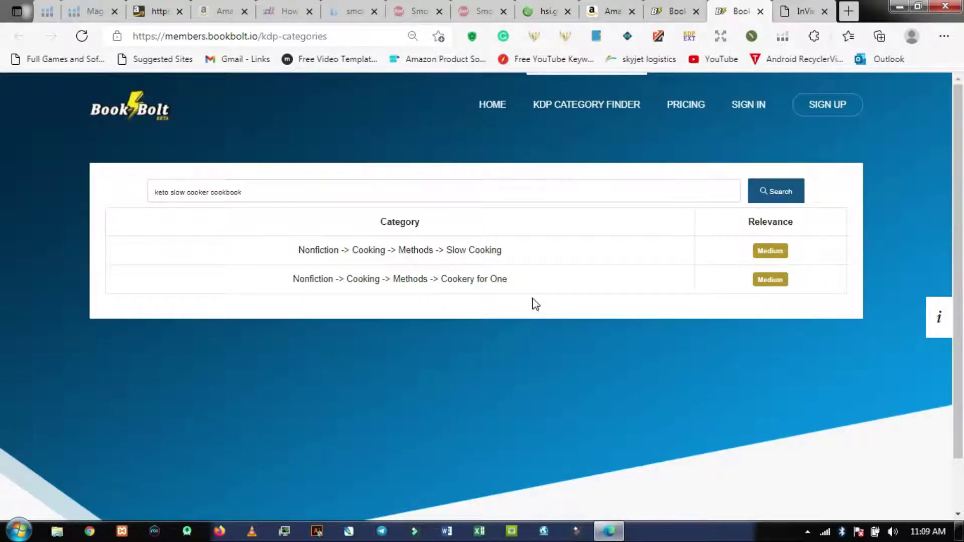
{"action": "left_click", "coordinate": [668, 14]}
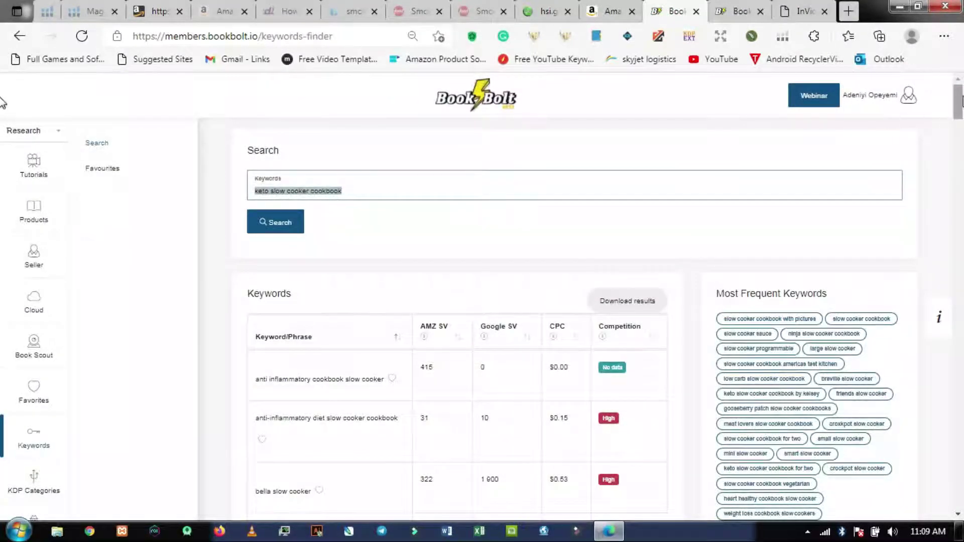
{"action": "scroll", "coordinate": [958, 108], "scroll_direction": "down", "scroll_amount": 2}
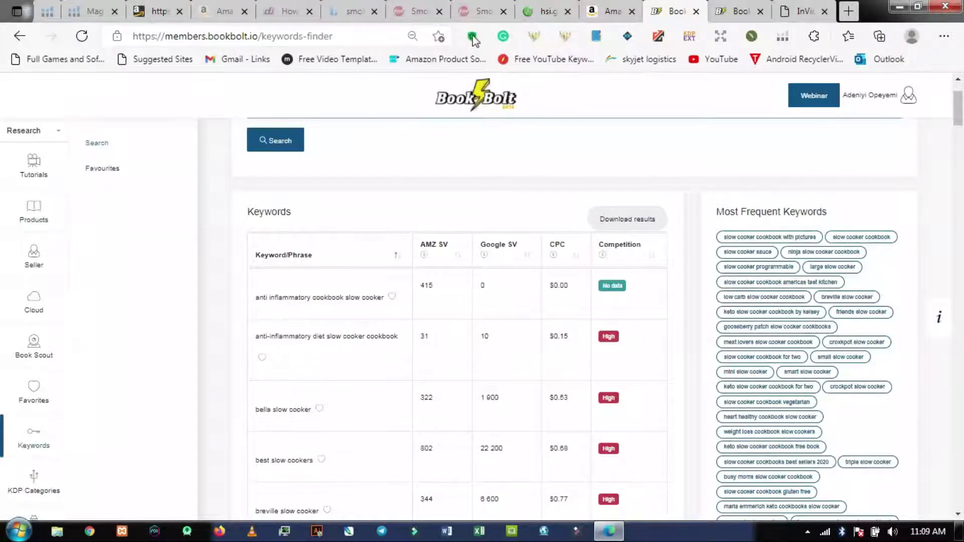
{"action": "left_click", "coordinate": [606, 11]}
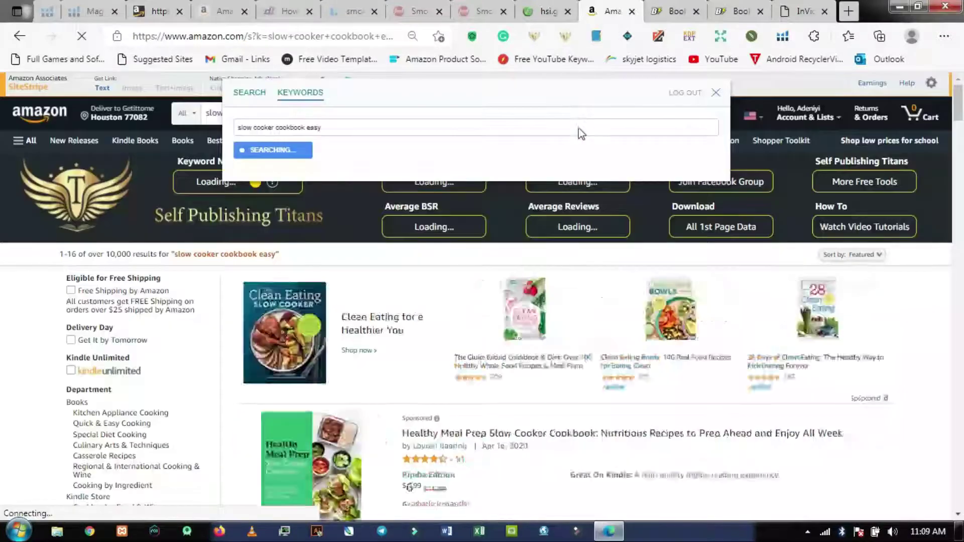
{"action": "left_click", "coordinate": [360, 128]}
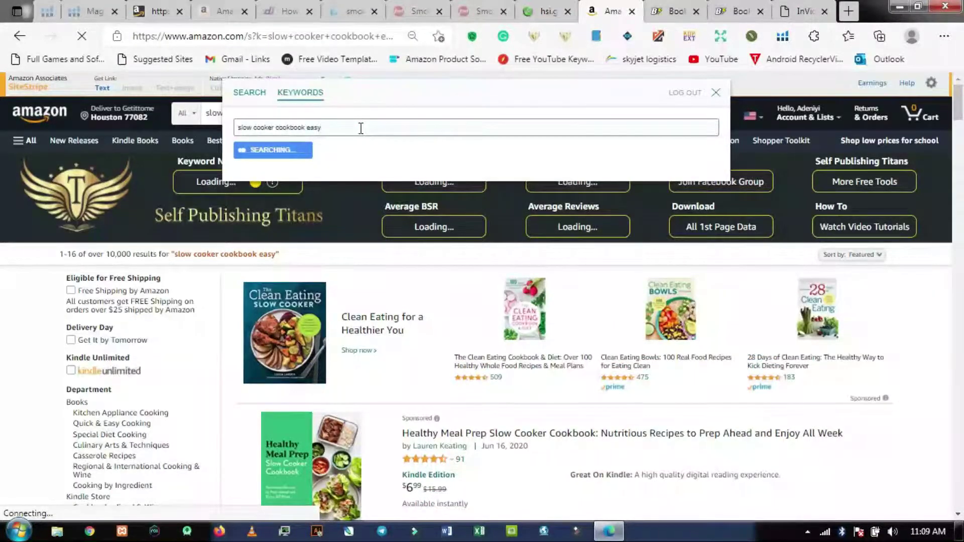
{"action": "left_click", "coordinate": [275, 151]}
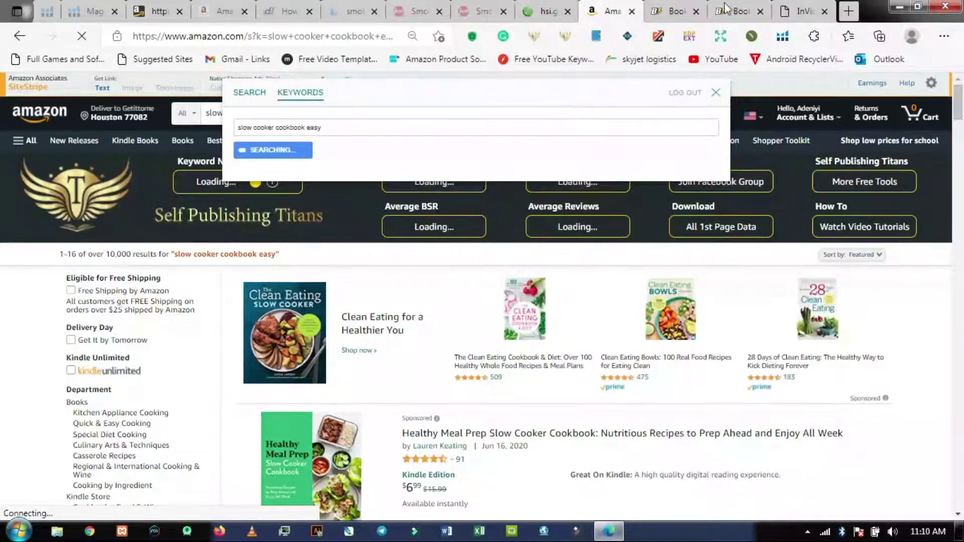
{"action": "left_click", "coordinate": [671, 20]}
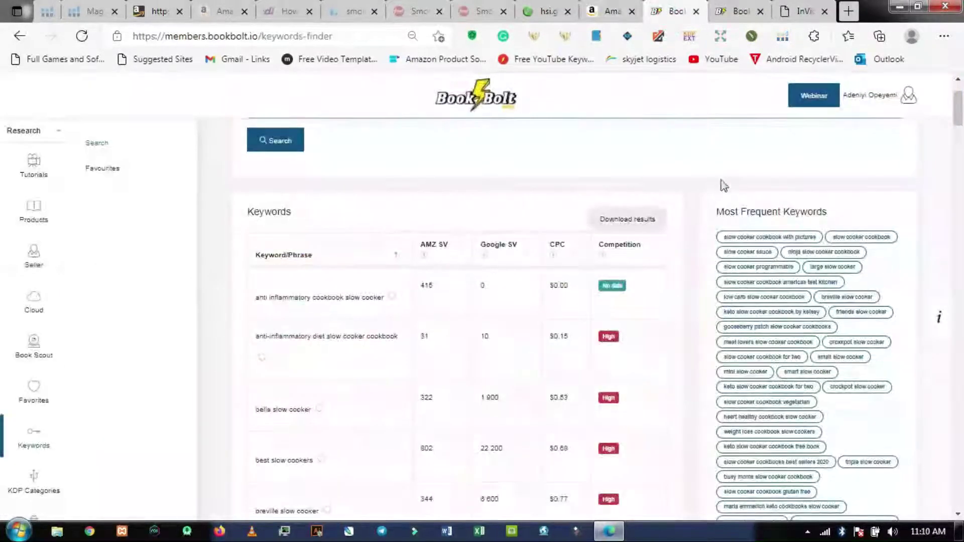
Step: Scroll through all 100 slow cooker keywords to 'ww slow cooker cookbook' and zoom the page out
{"action": "left_click_drag", "start_coordinate": [958, 105], "coordinate": [959, 128]}
{"action": "left_click_drag", "start_coordinate": [959, 129], "coordinate": [959, 171]}
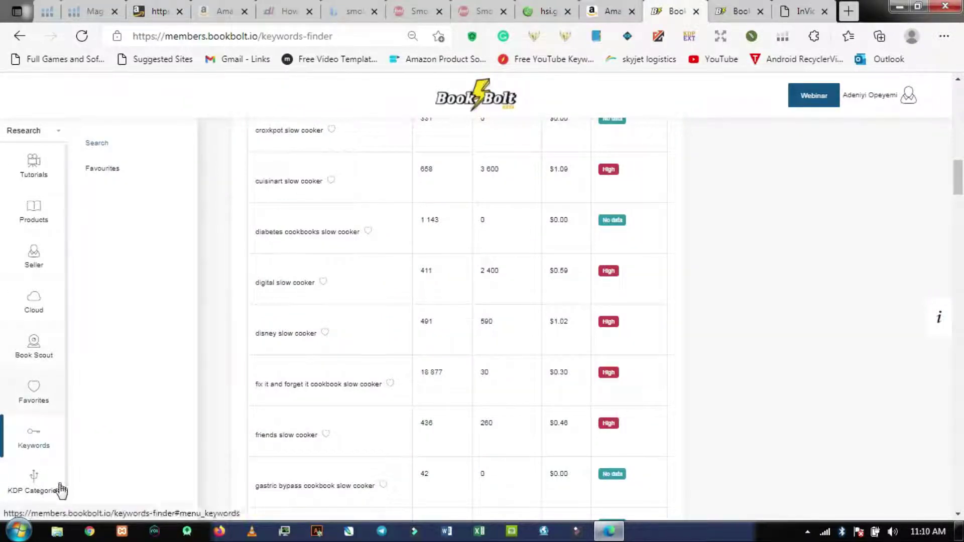
{"action": "left_click_drag", "start_coordinate": [962, 181], "coordinate": [958, 490]}
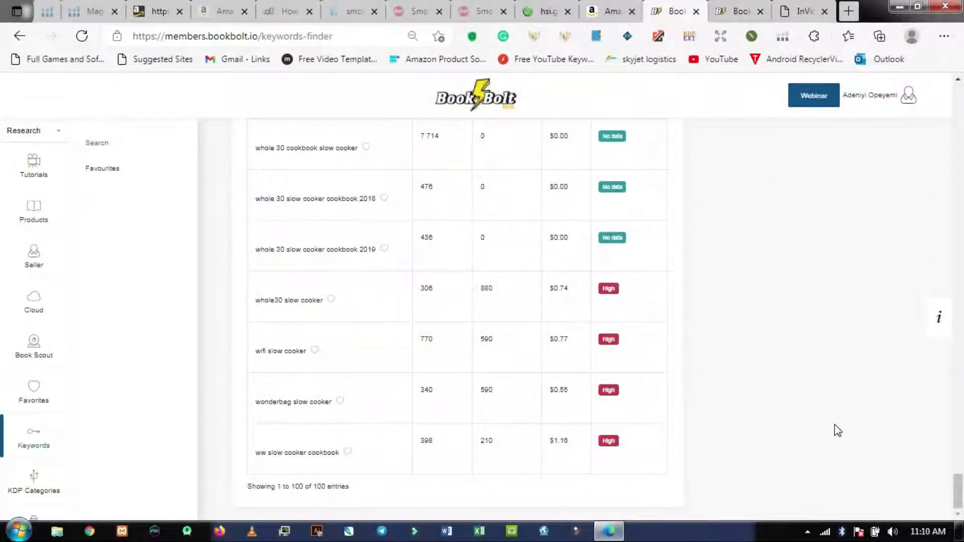
{"action": "key", "text": "ctrl+minus"}
{"action": "key", "text": "ctrl+minus"}
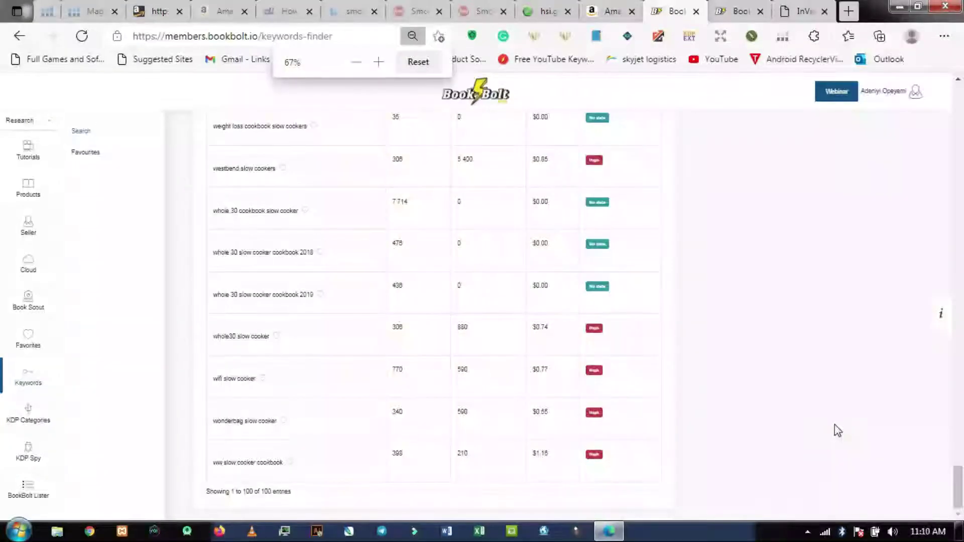